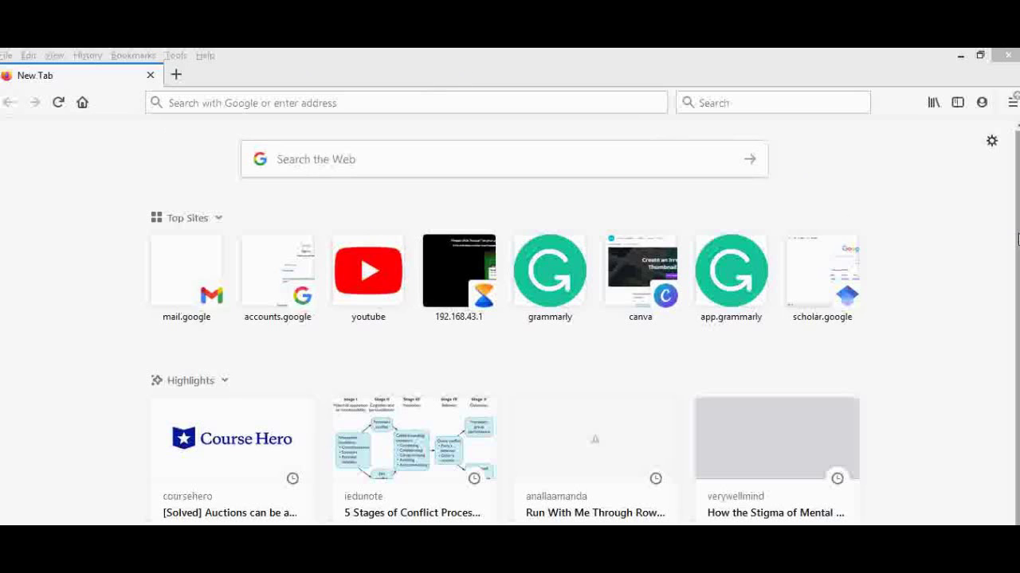
Search the web for Google Scholar and open its home page at scholar.google.com
left_click(1014, 260)
scroll(1013, 260, "down", 1)
scroll(1014, 260, "up", 1)
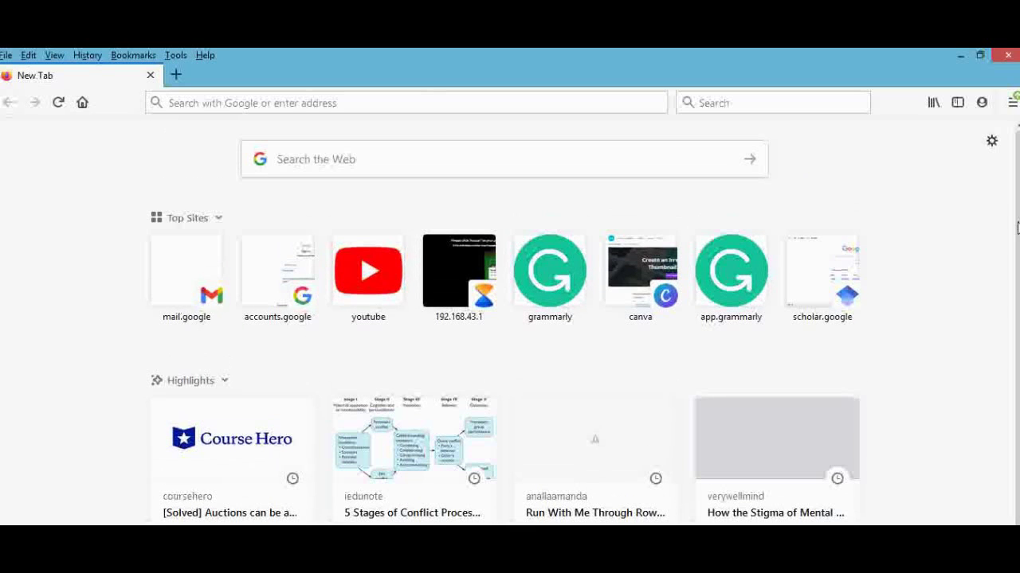
left_click(188, 103)
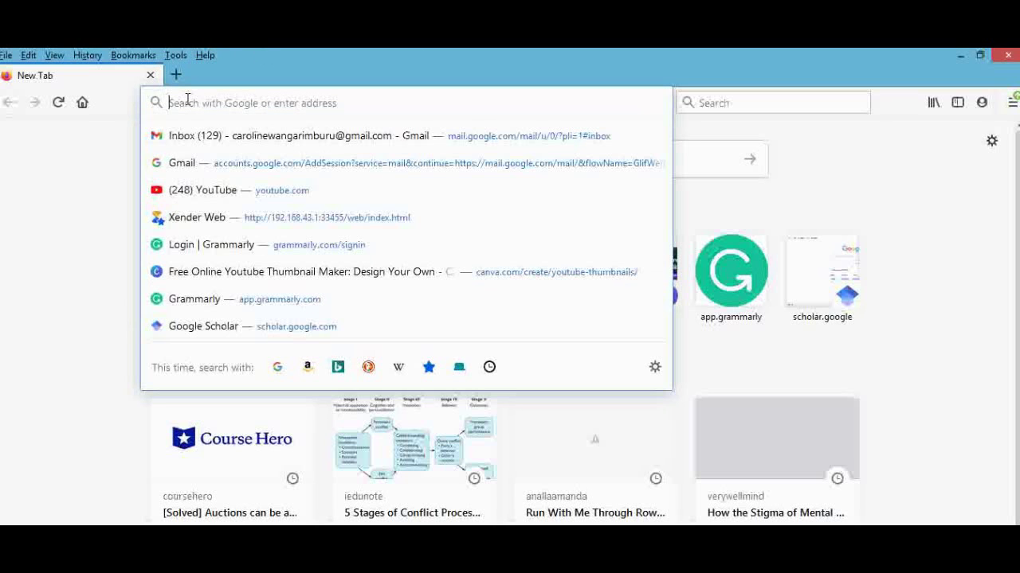
type("Google")
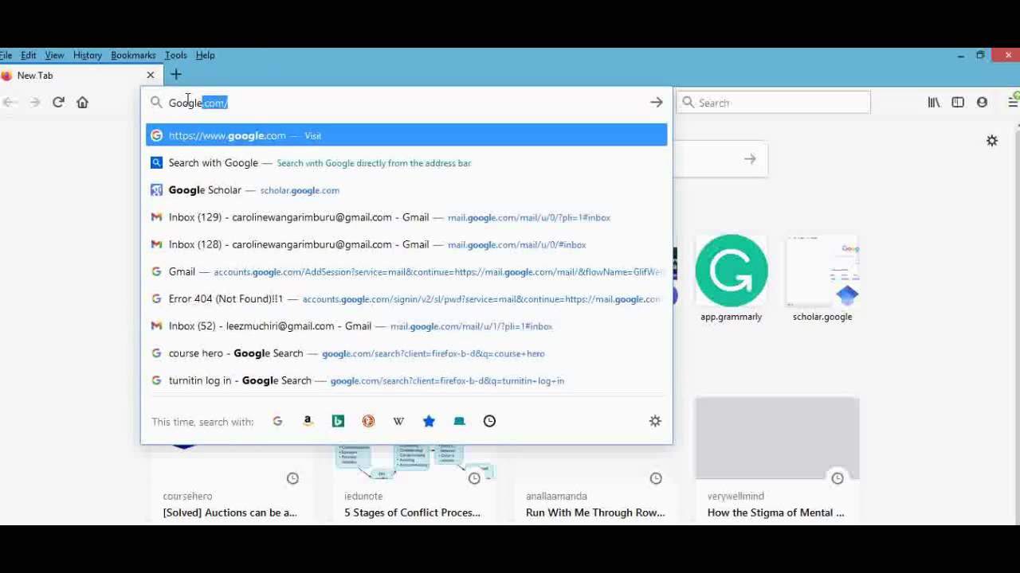
type(" Scholar")
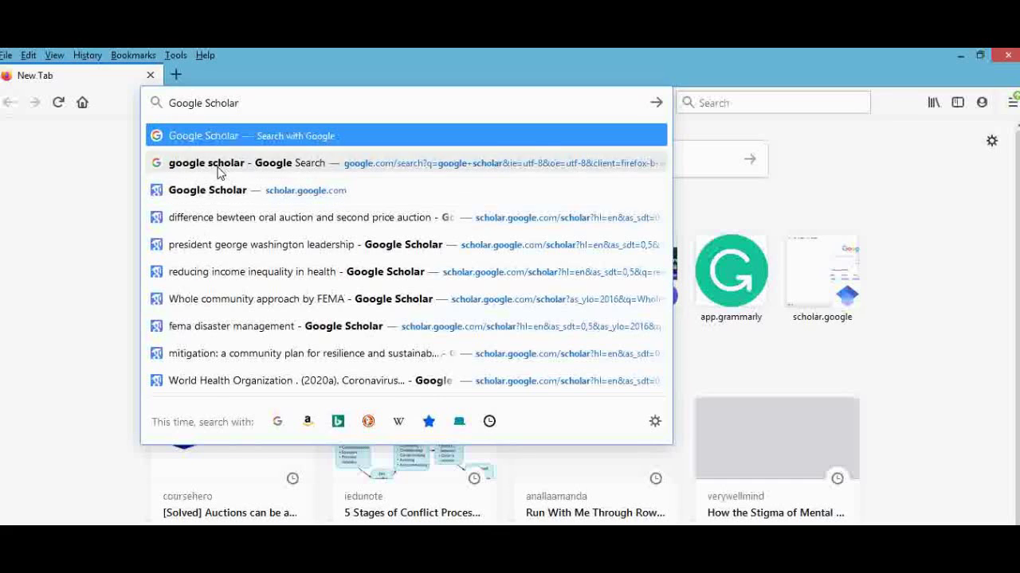
left_click(156, 163)
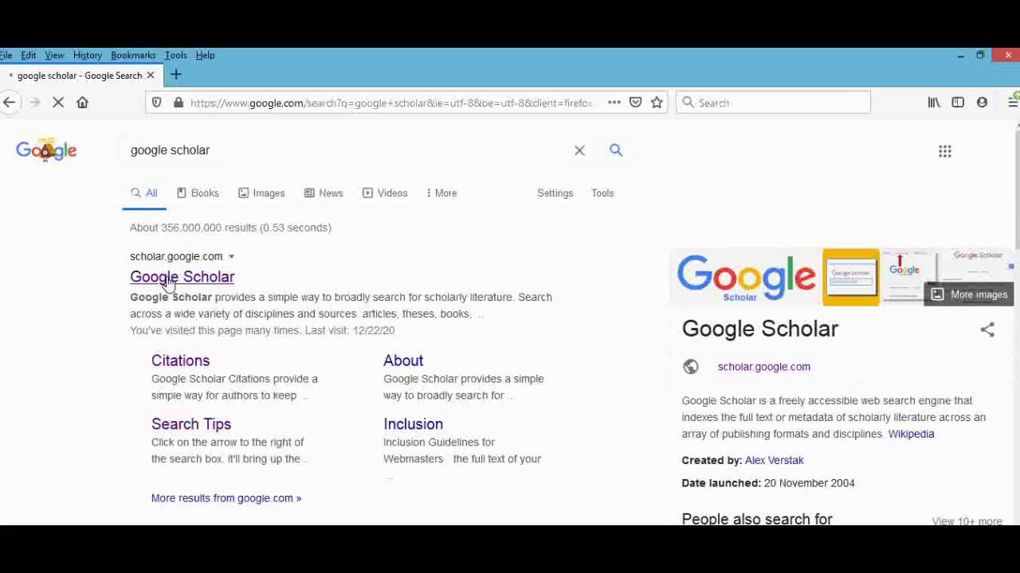
left_click(167, 279)
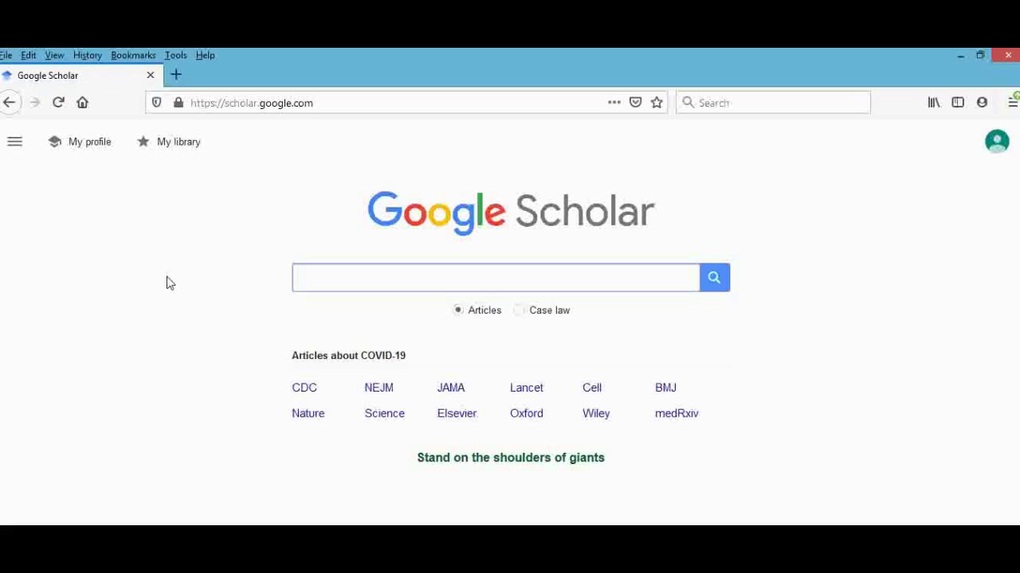
Search Google Scholar for articles on "Benefits of solar energy"
left_click(315, 282)
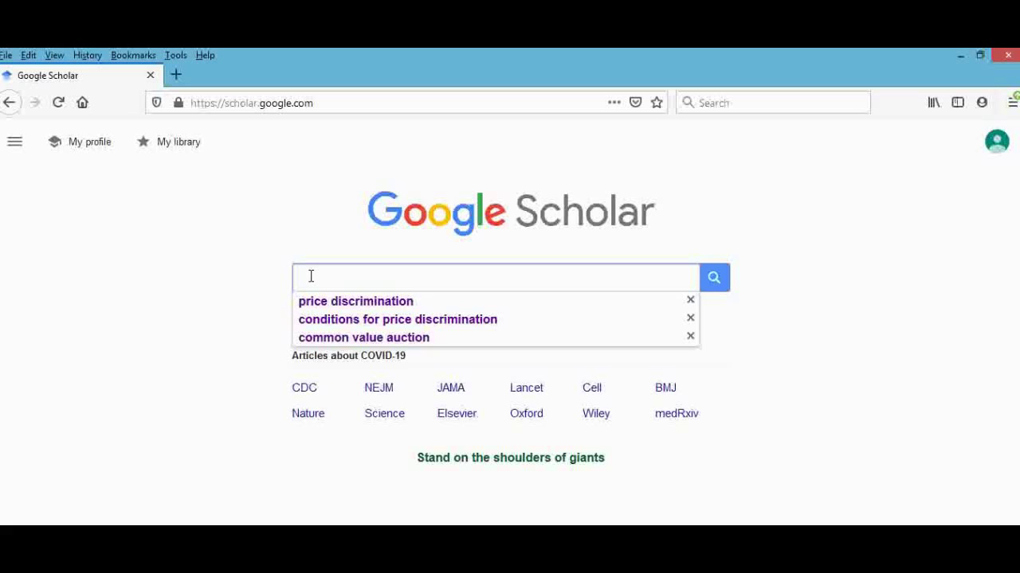
type("Bene")
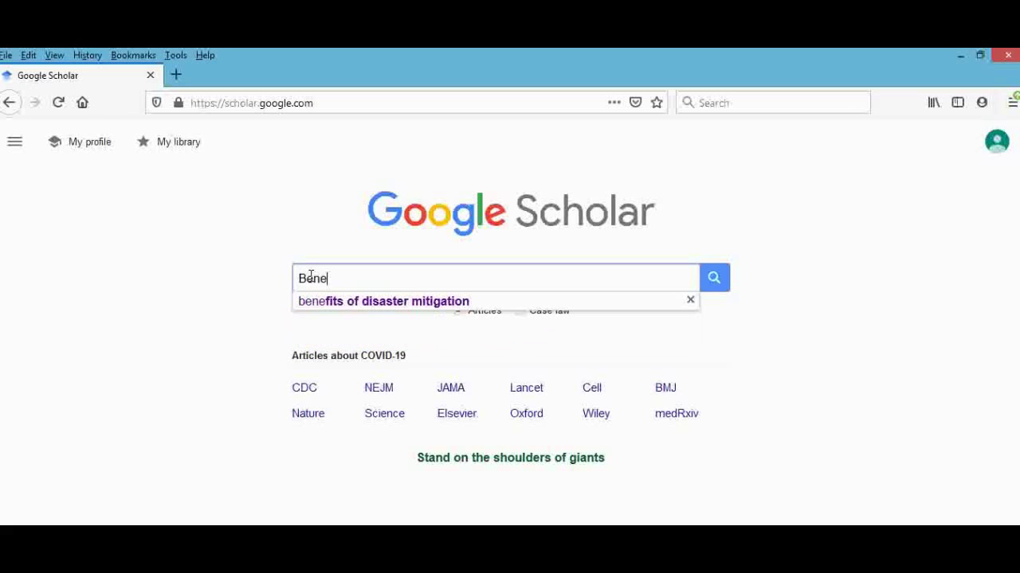
type("fits o")
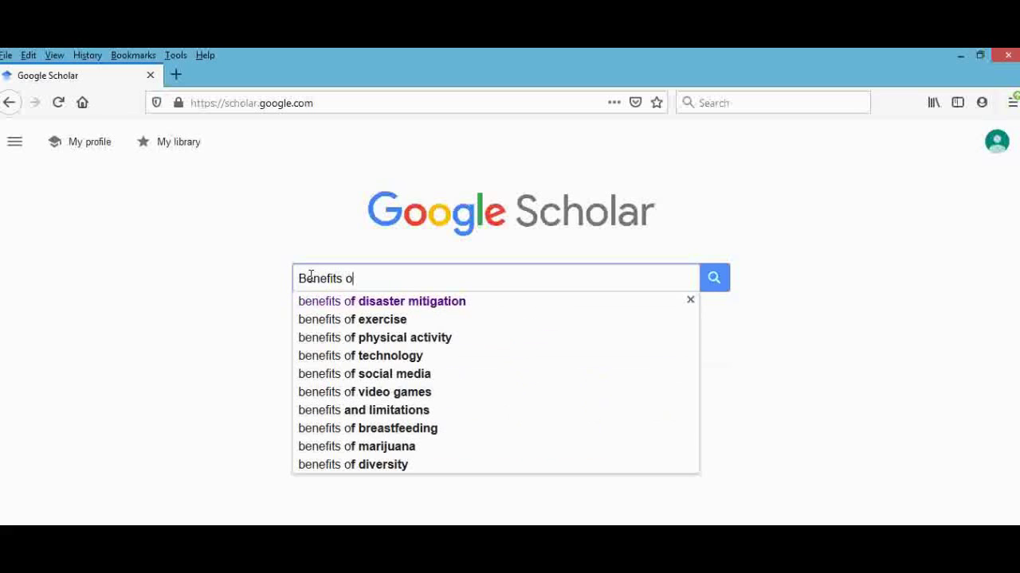
type("f solar ")
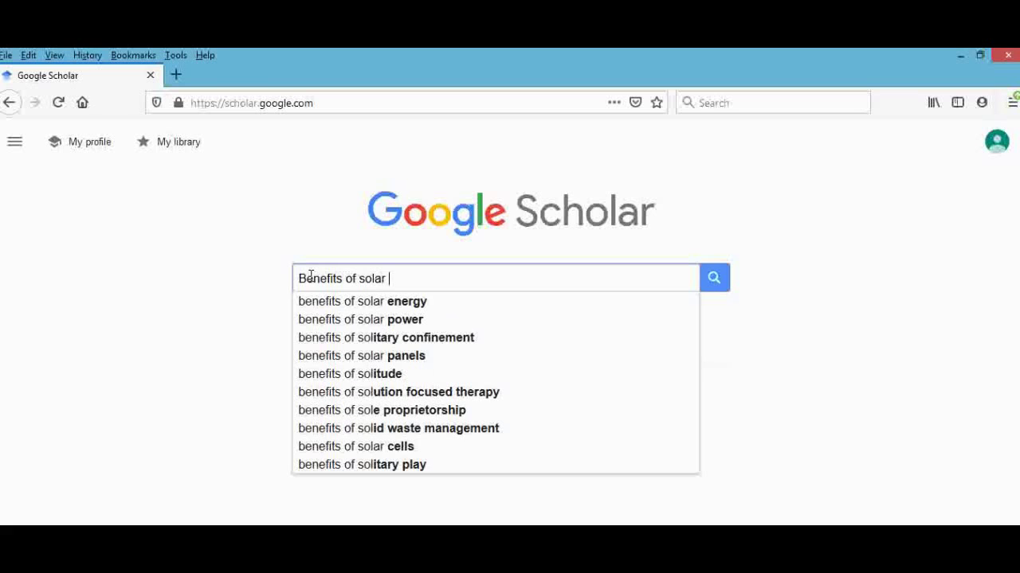
type("enerr")
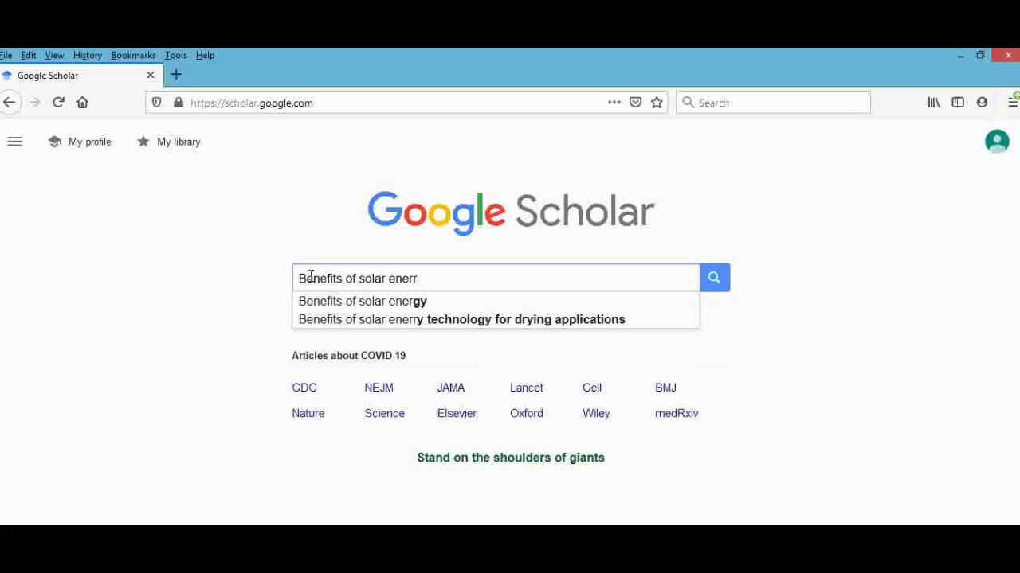
key("BackSpace")
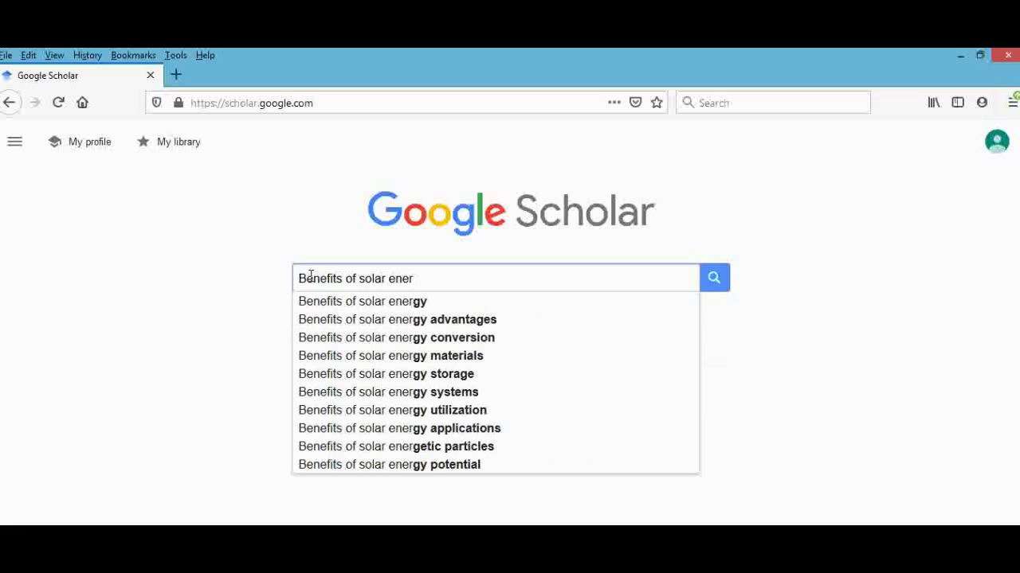
type("gy")
left_click(713, 280)
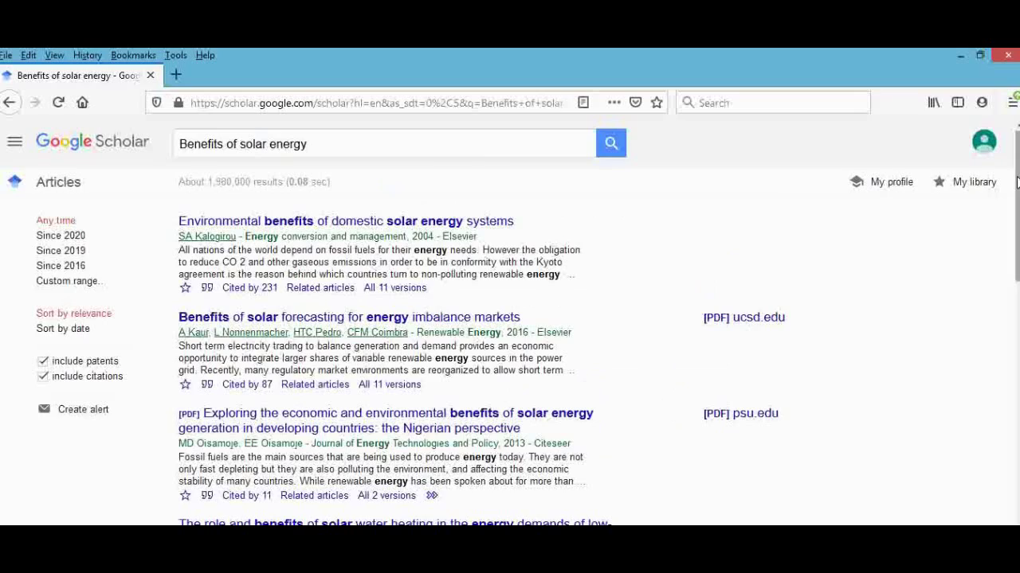
Limit the solar energy search results to articles published since 2016
mouse_move(1017, 182)
left_mouse_down()
mouse_move(1017, 477)
mouse_move(1005, 165)
left_mouse_up()
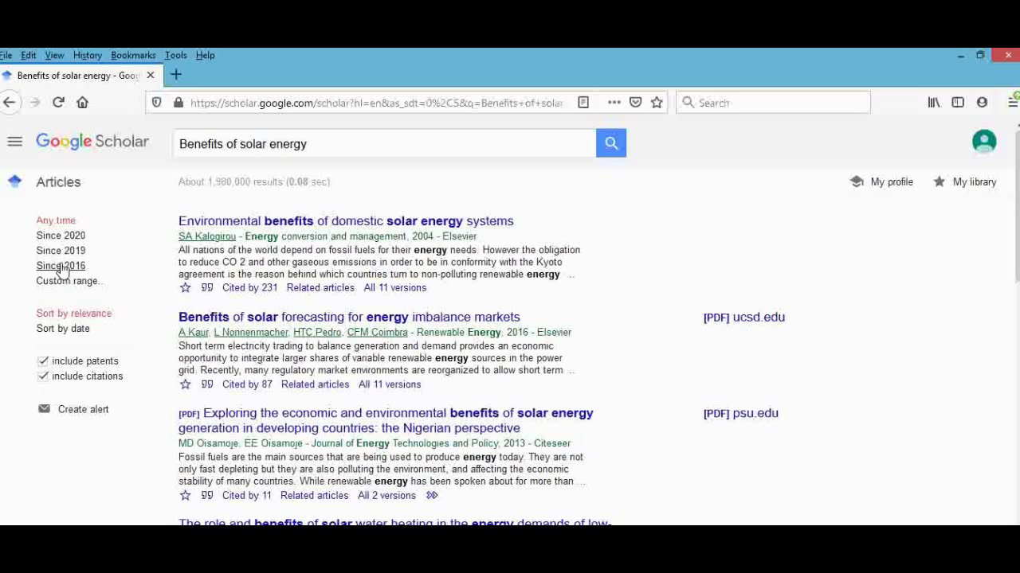
left_click(62, 268)
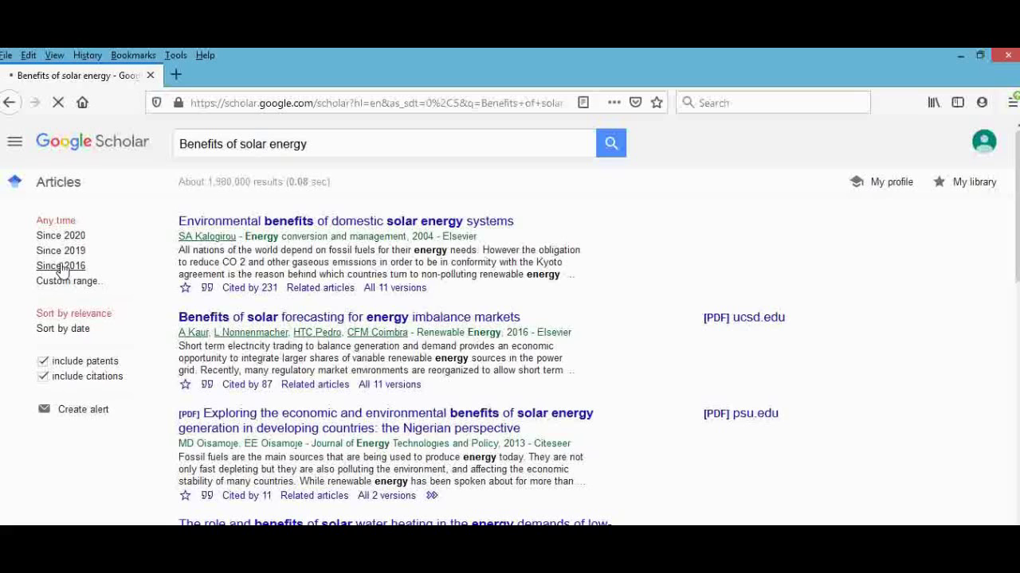
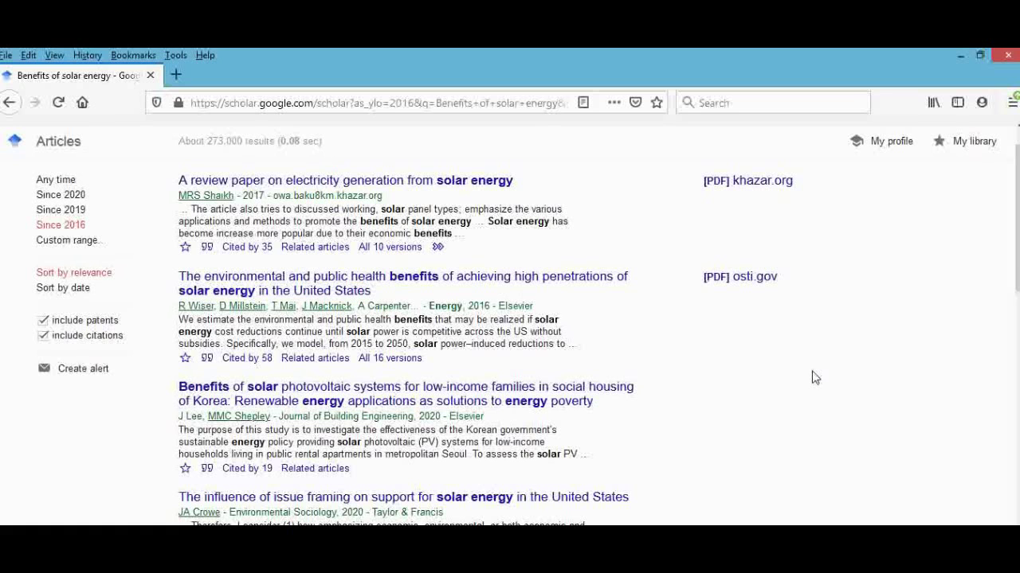
Copy the APA citation of the 2018 article "Potential of solar energy in developing countries for reducing energy-related emissions"
scroll(1016, 266, "down", 1)
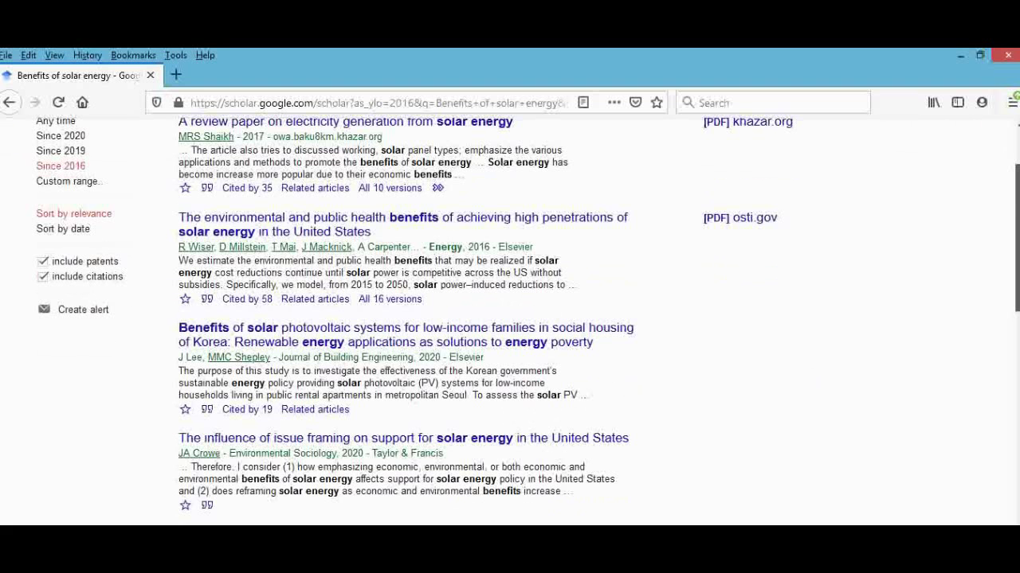
scroll(1016, 267, "down", 8)
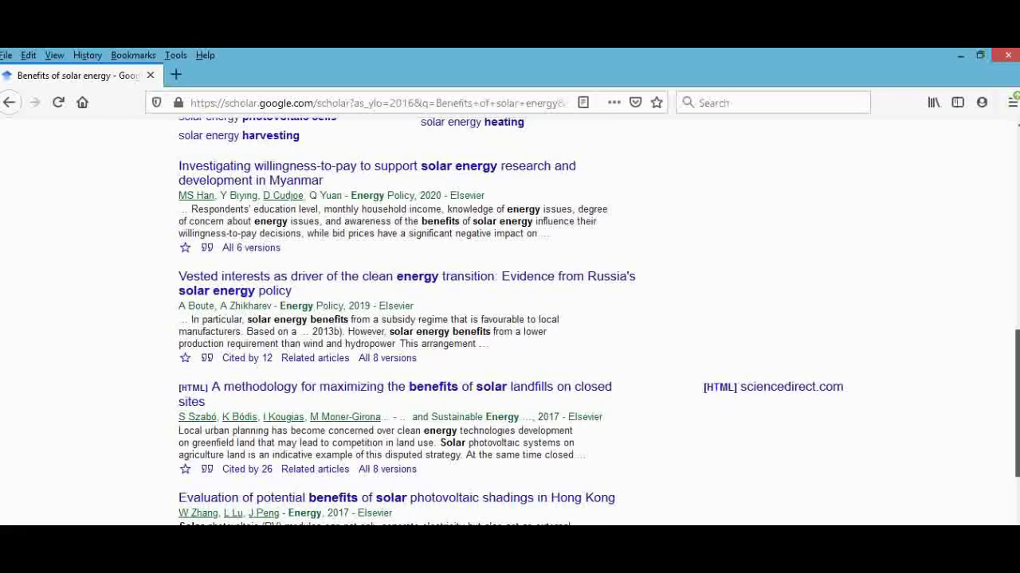
scroll(1017, 267, "down", 5)
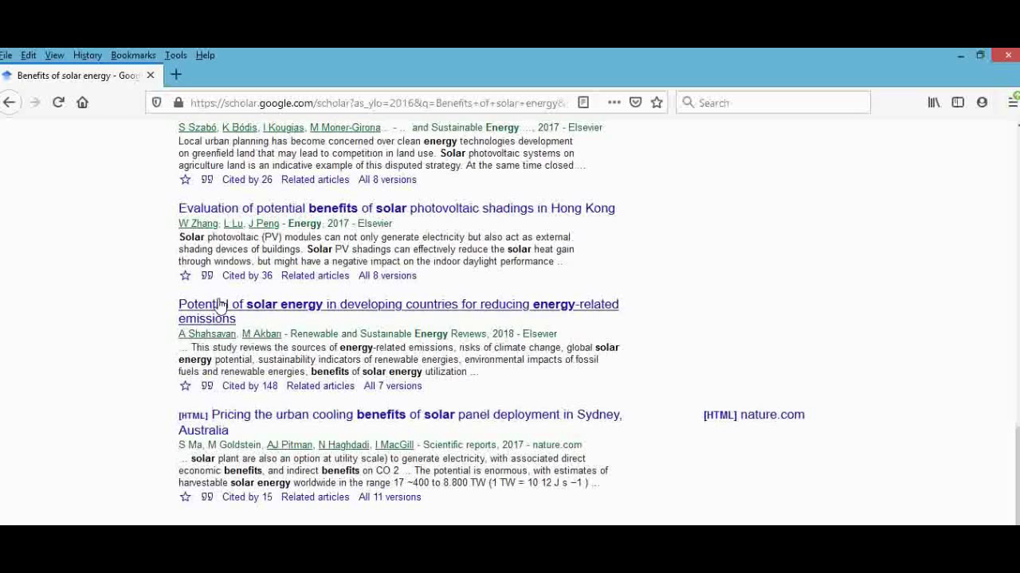
left_click(206, 389)
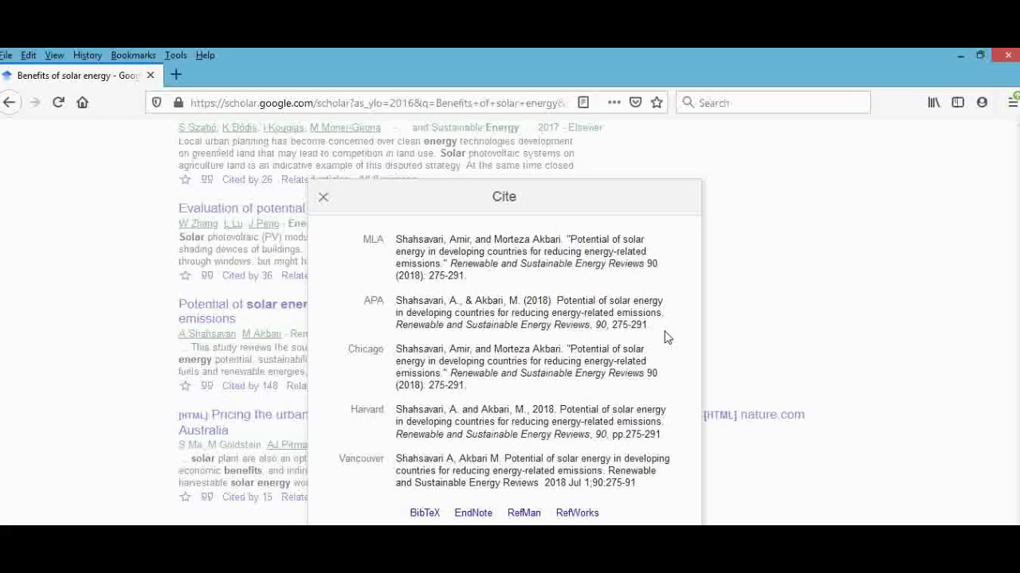
left_click_drag(396, 301, 661, 336)
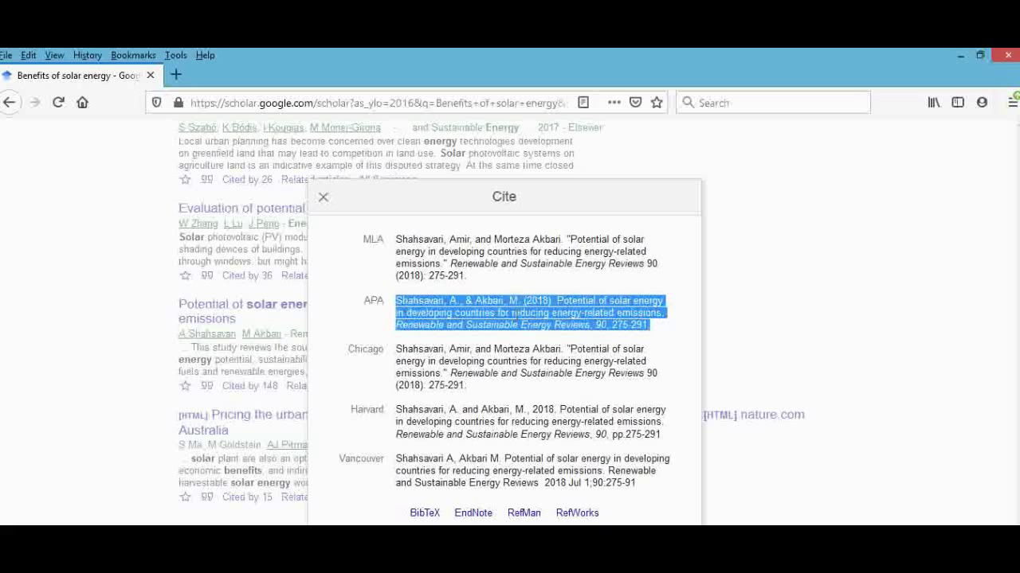
right_click(514, 313)
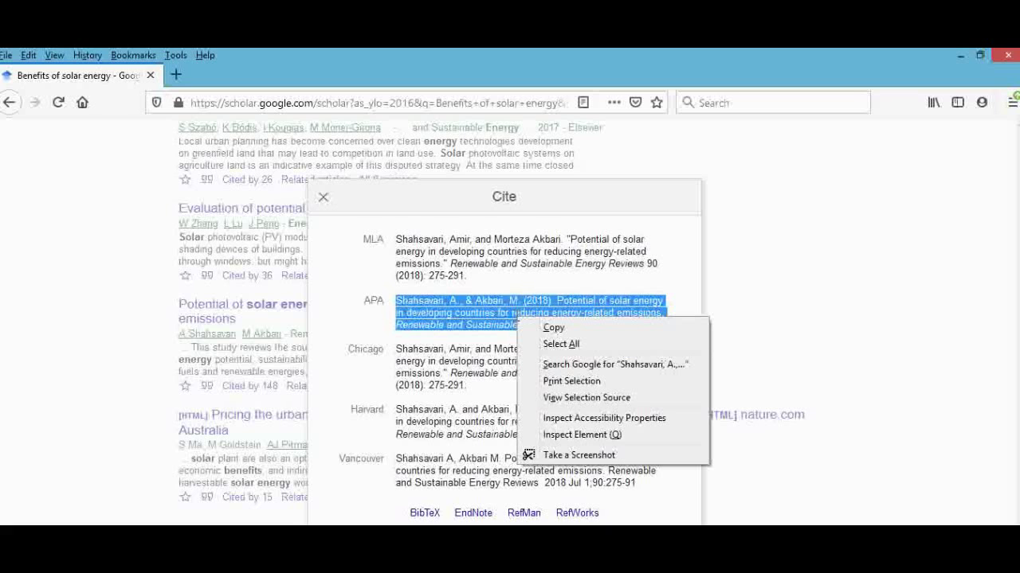
left_click(553, 327)
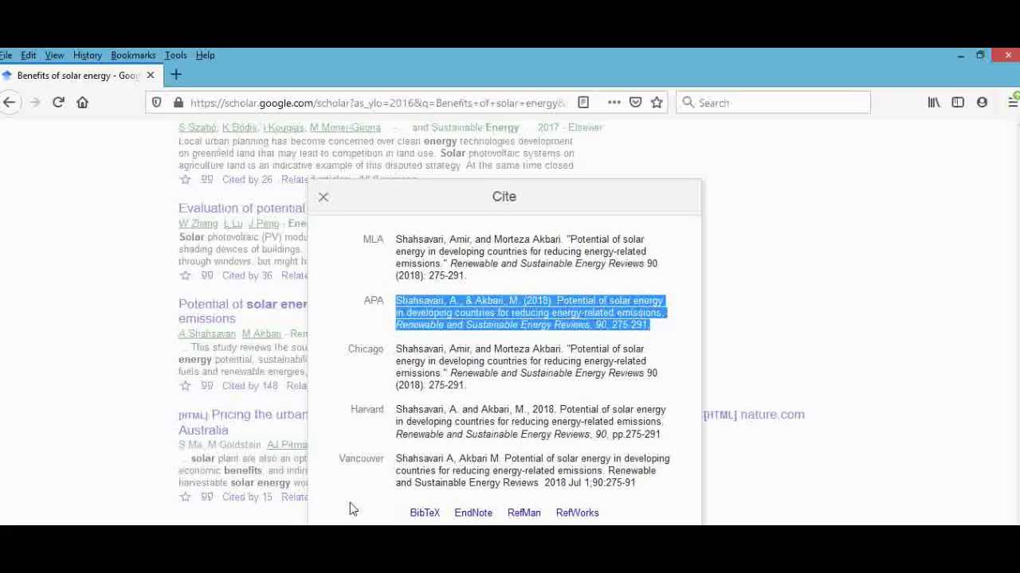
Switch to the blank Word document and paste the copied APA citation with its source formatting
mouse_move(242, 550)
left_click(242, 506)
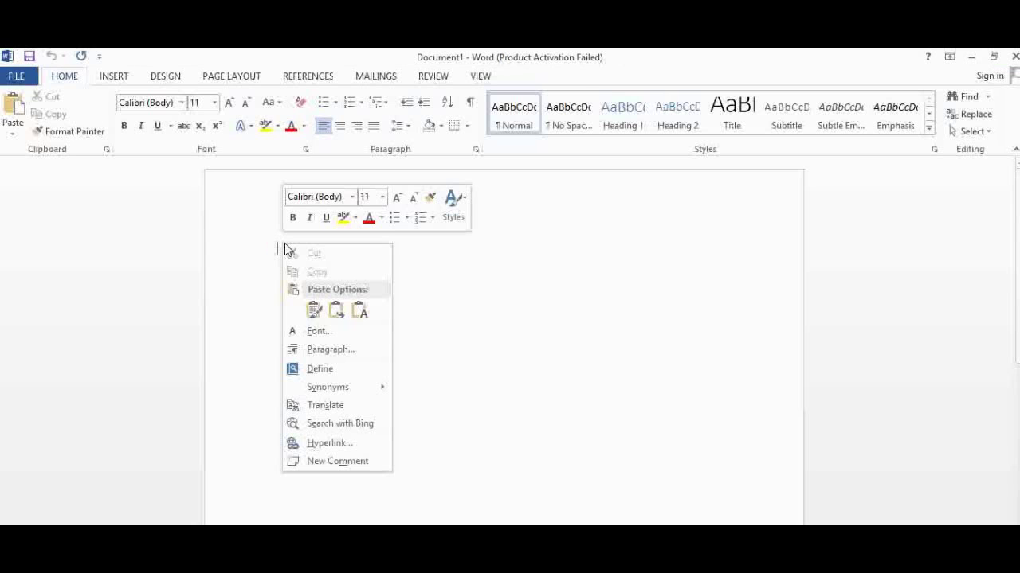
left_click(313, 312)
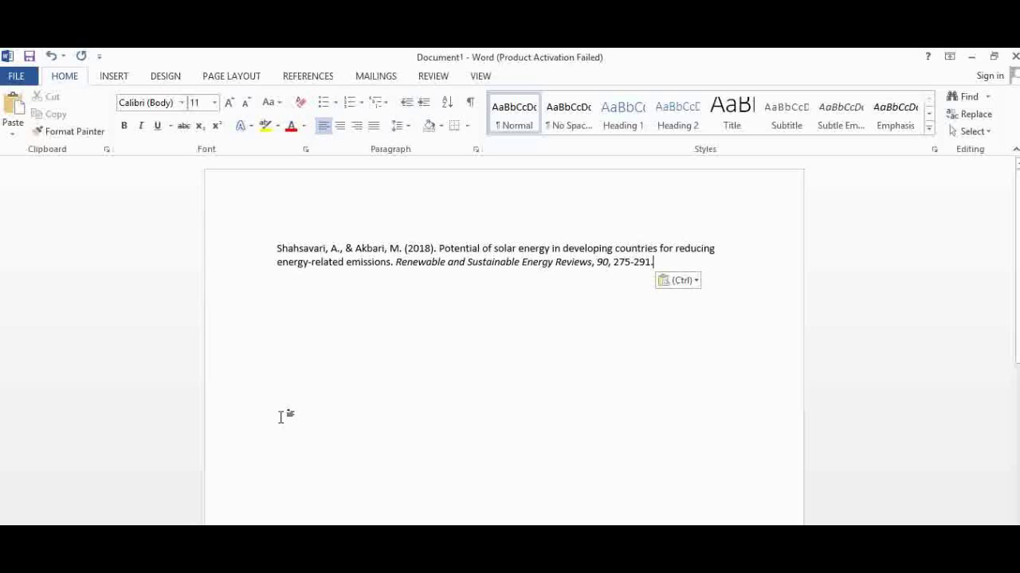
Switch back to Firefox, close the article's citation window and return to the results without the date filter
mouse_move(195, 537)
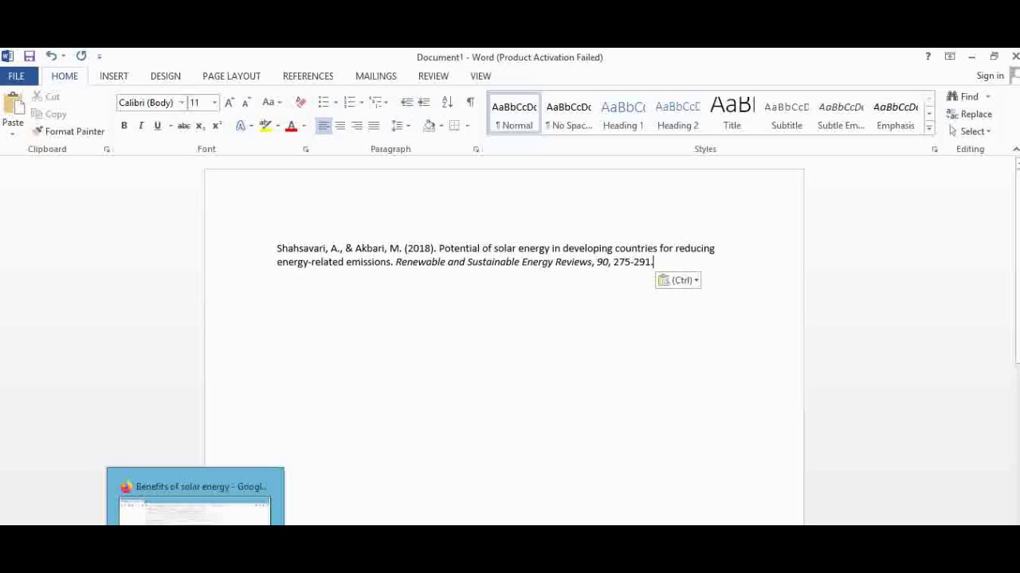
left_click(195, 506)
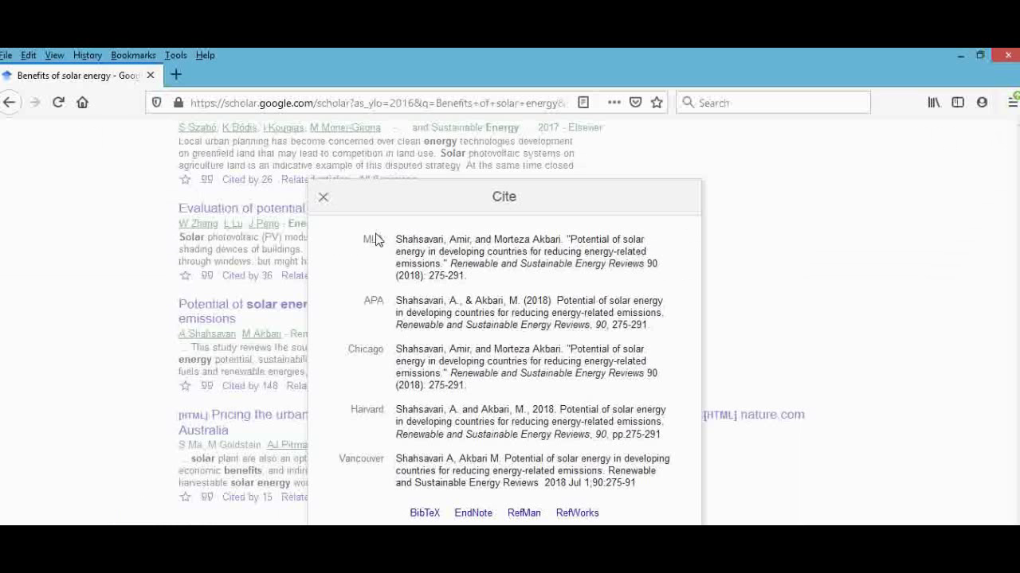
left_click(321, 200)
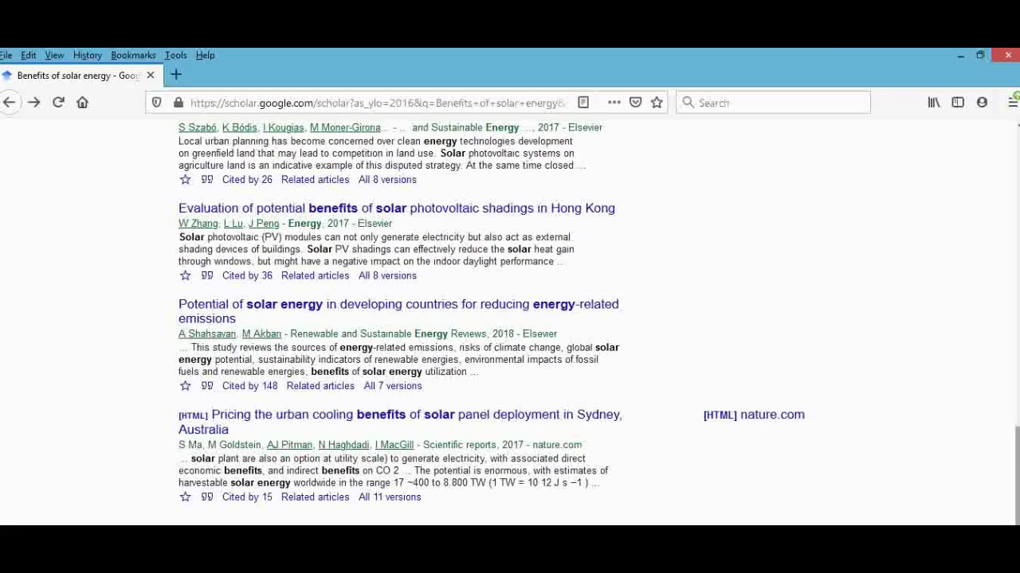
scroll(510, 319, "up", 3)
scroll(510, 318, "up", 15)
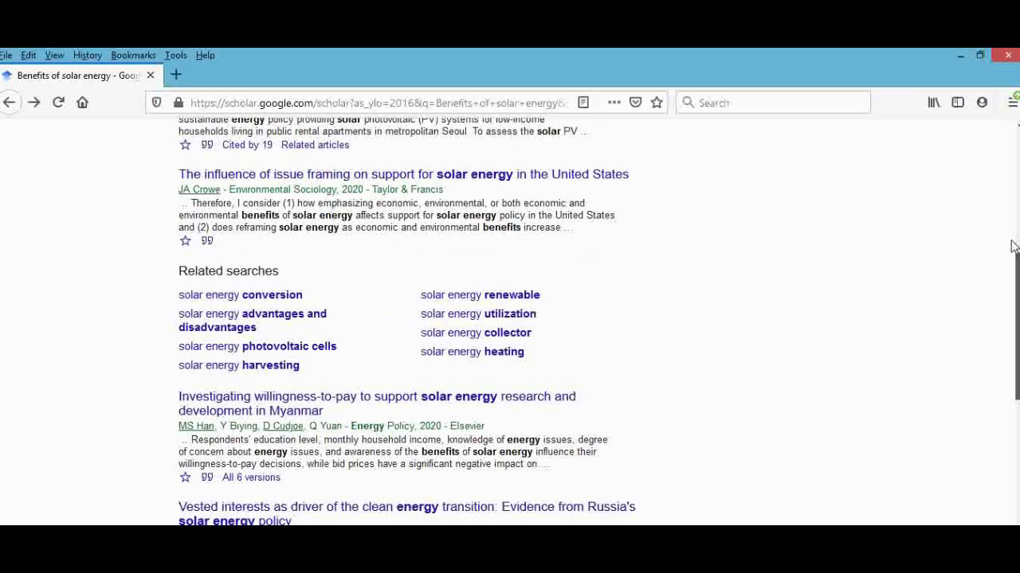
left_click(10, 102)
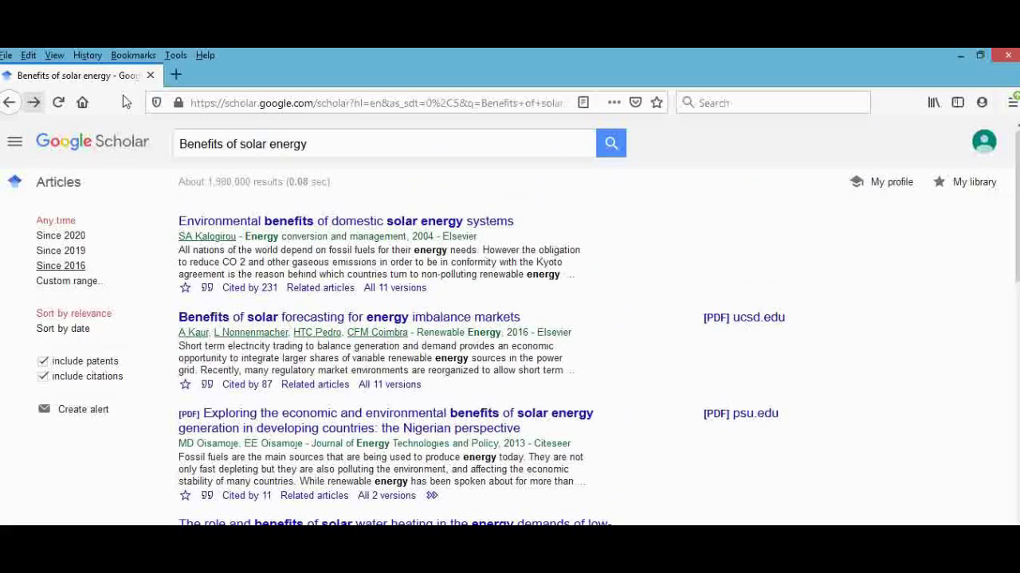
Replace the solar energy query with "Disadvantages ,of gray markets" and run the search
left_click(315, 145)
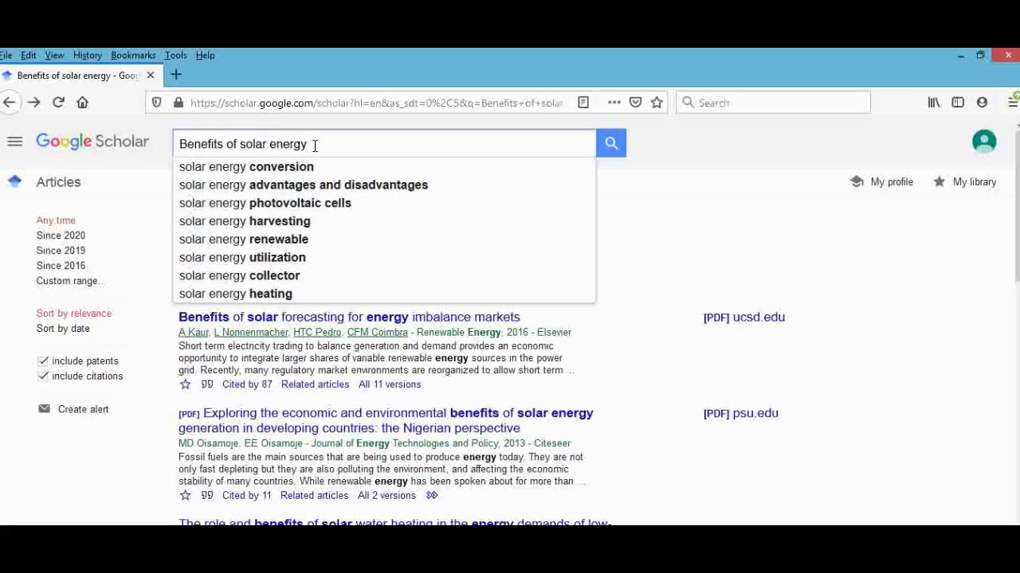
key("BackSpace")
key("BackSpace")
key("BackSpace")
key("BackSpace")
key("BackSpace")
key("BackSpace")
key("BackSpace")
key("BackSpace")
key("BackSpace")
key("BackSpace")
key("BackSpace")
key("BackSpace")
key("BackSpace")
key("BackSpace")
key("BackSpace")
key("BackSpace")
key("BackSpace")
key("BackSpace")
key("BackSpace")
key("BackSpace")
key("BackSpace")
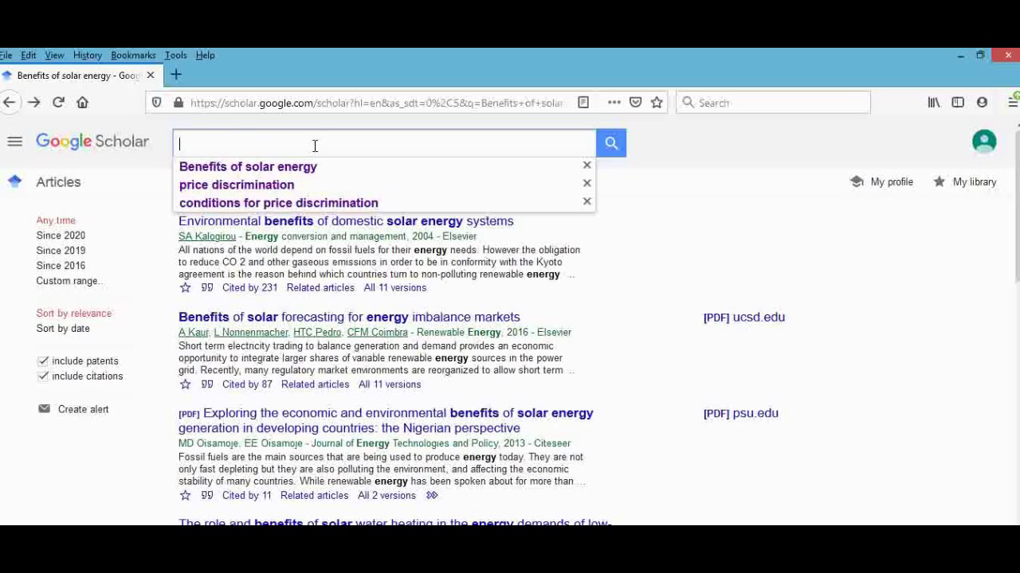
type("Dis")
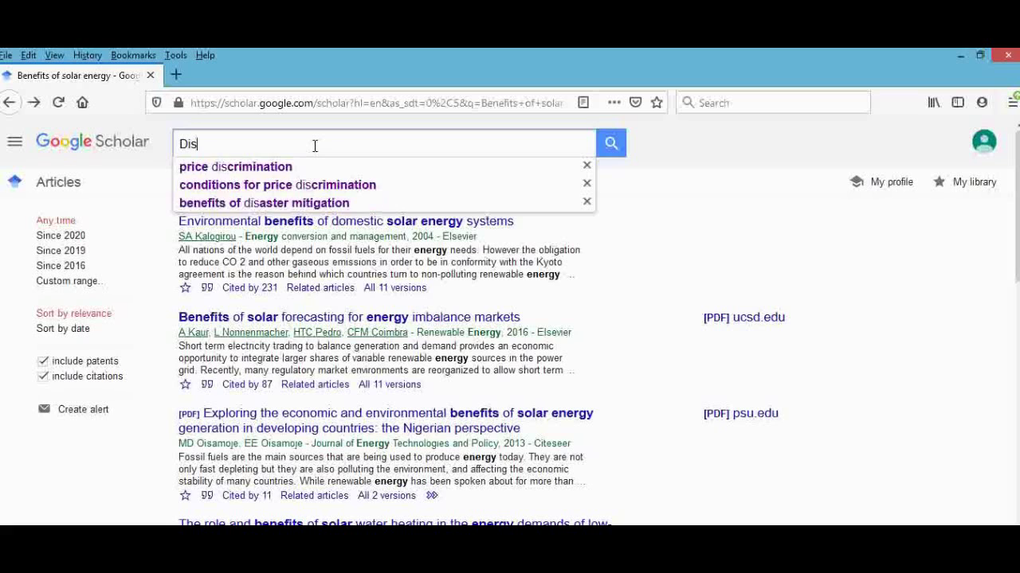
type("advantage")
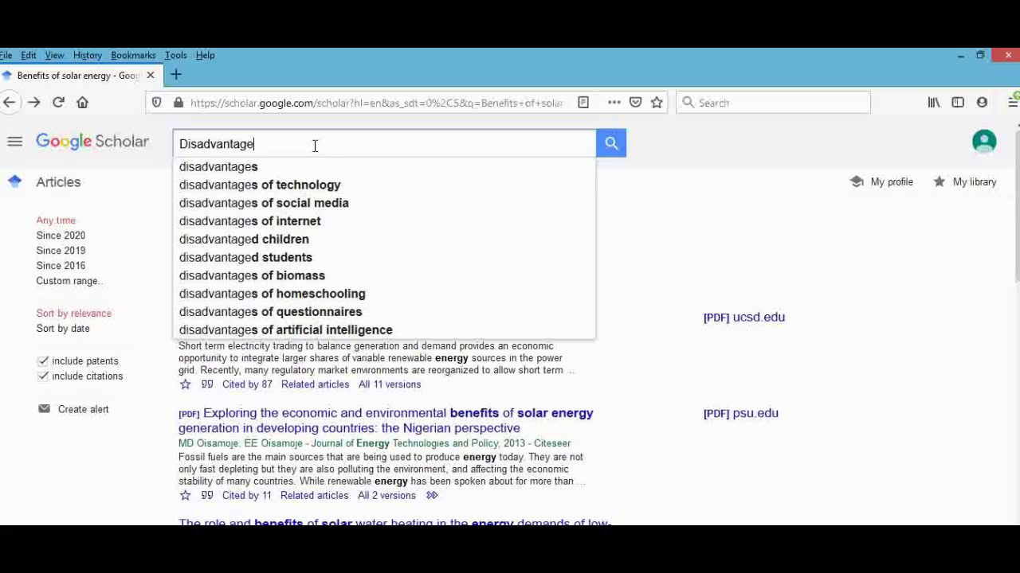
type("s ,of gra")
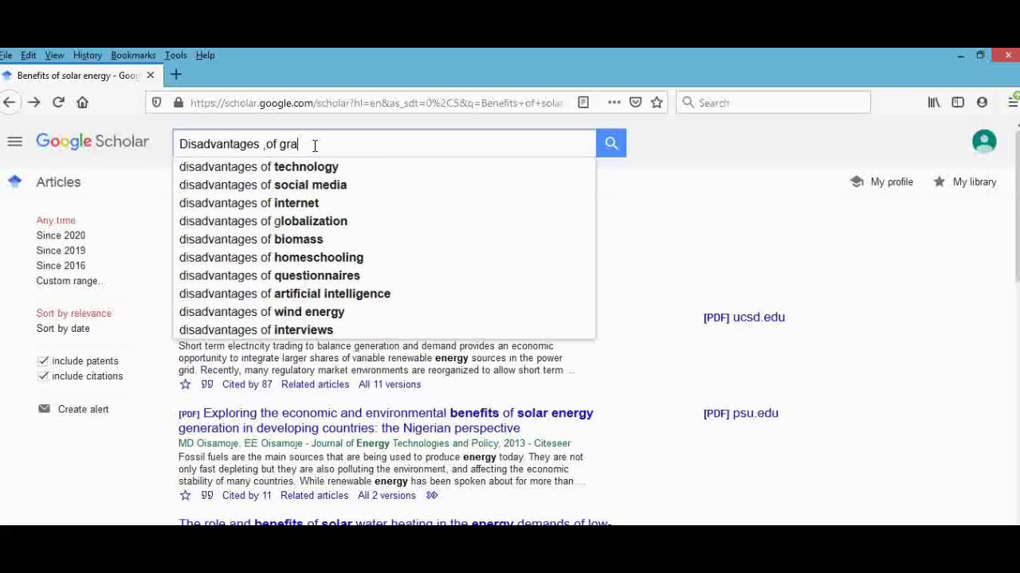
type("y markets")
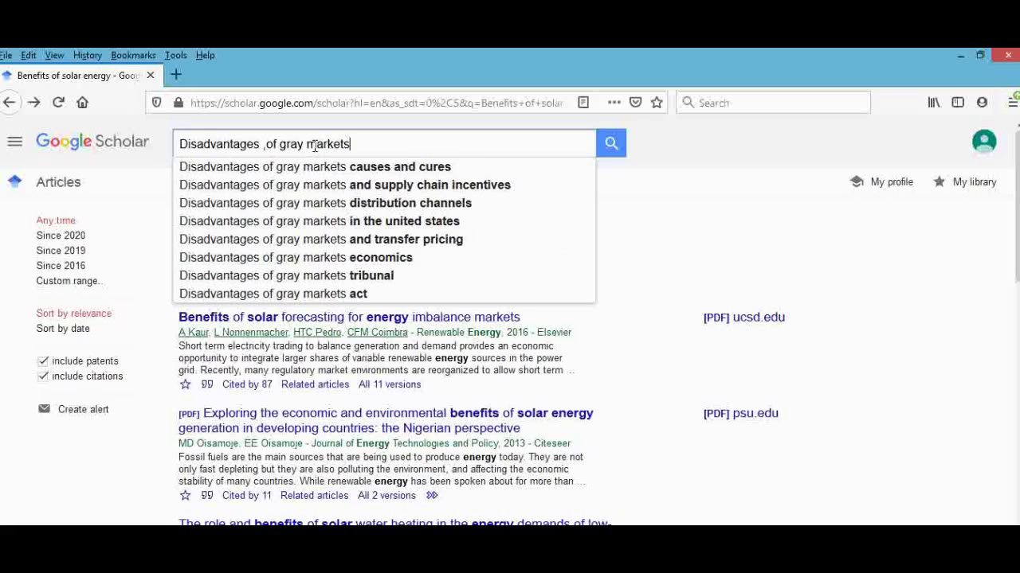
key("Return")
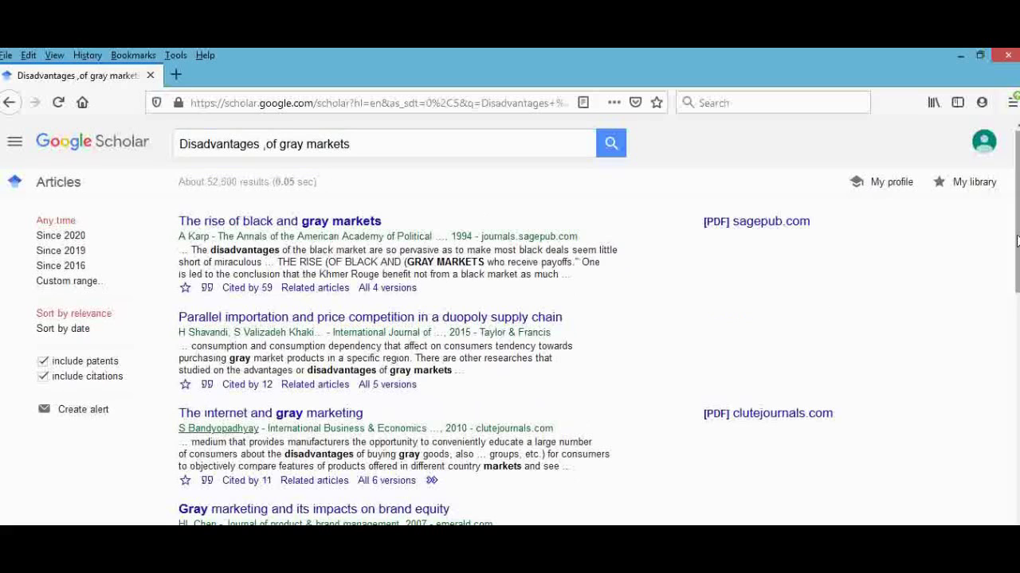
Look through the gray market results and limit them to articles published since 2016
scroll(695, 301, "down", 1)
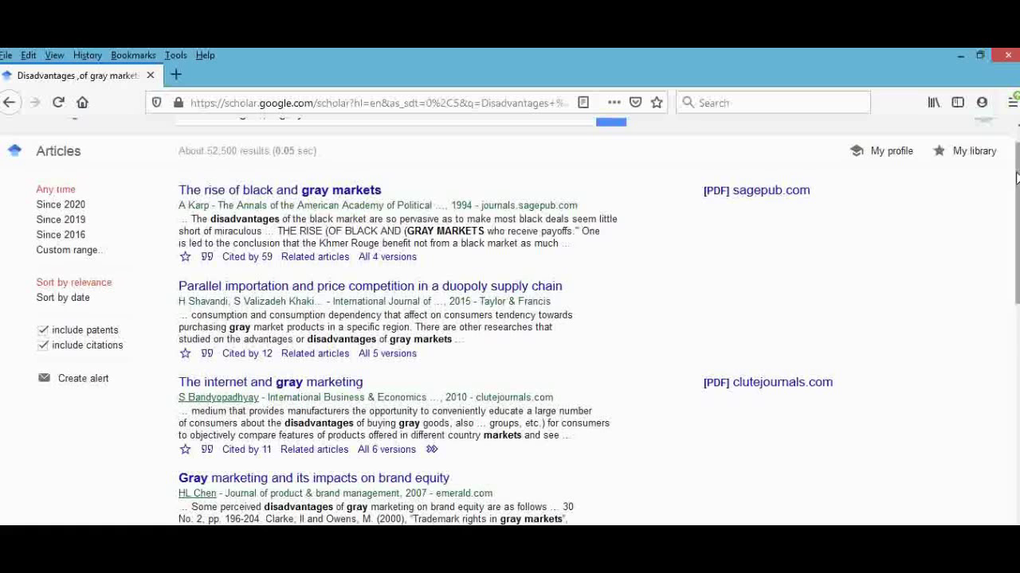
left_click_drag(1017, 176, 1017, 215)
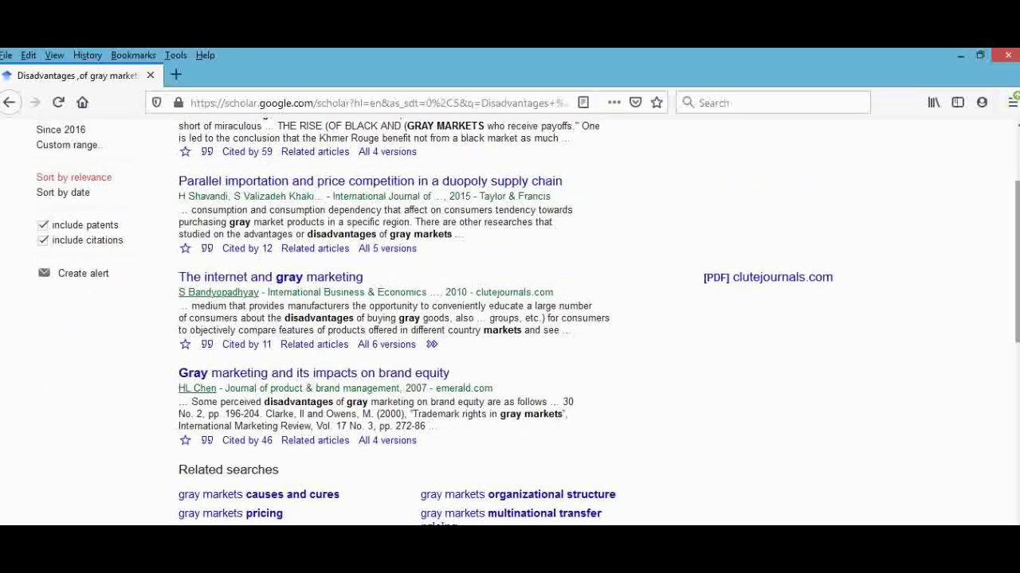
mouse_move(1017, 239)
left_mouse_down()
mouse_move(1017, 270)
mouse_move(1017, 223)
left_mouse_up()
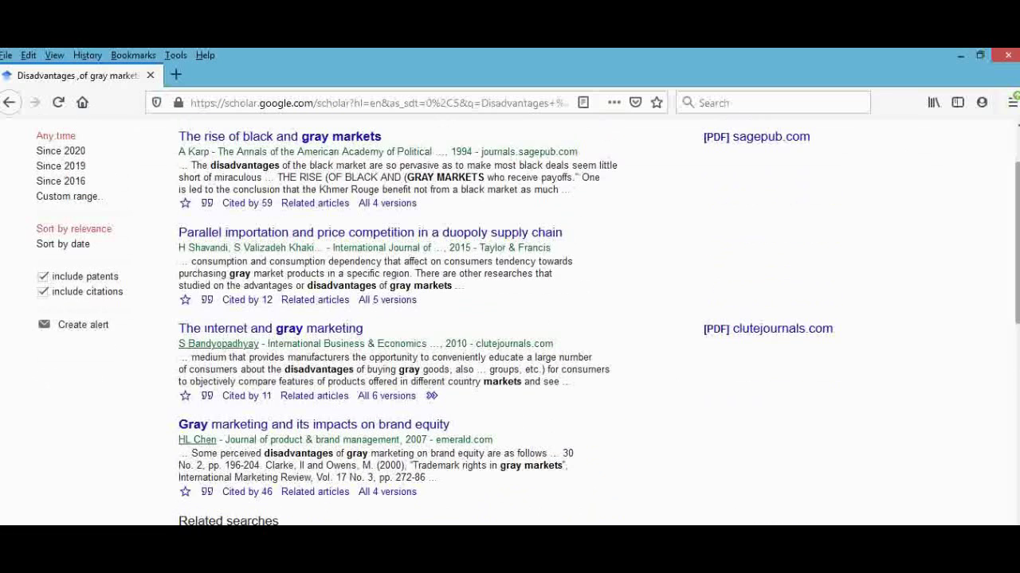
left_click(57, 185)
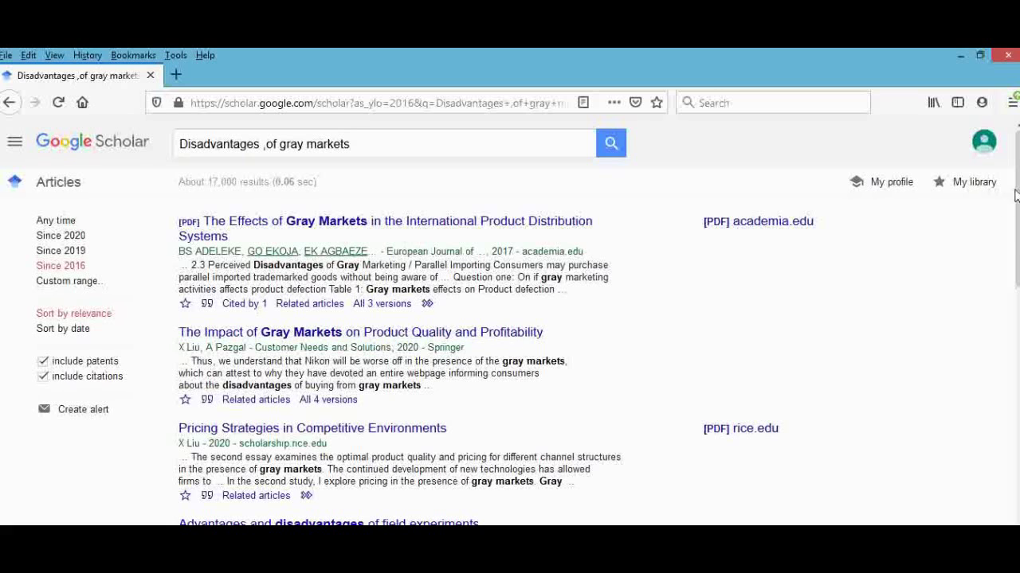
Copy the APA citation of the 2020 article "The Impact of Gray Markets on Product Quality and Profitability"
scroll(1016, 183, "down", 1)
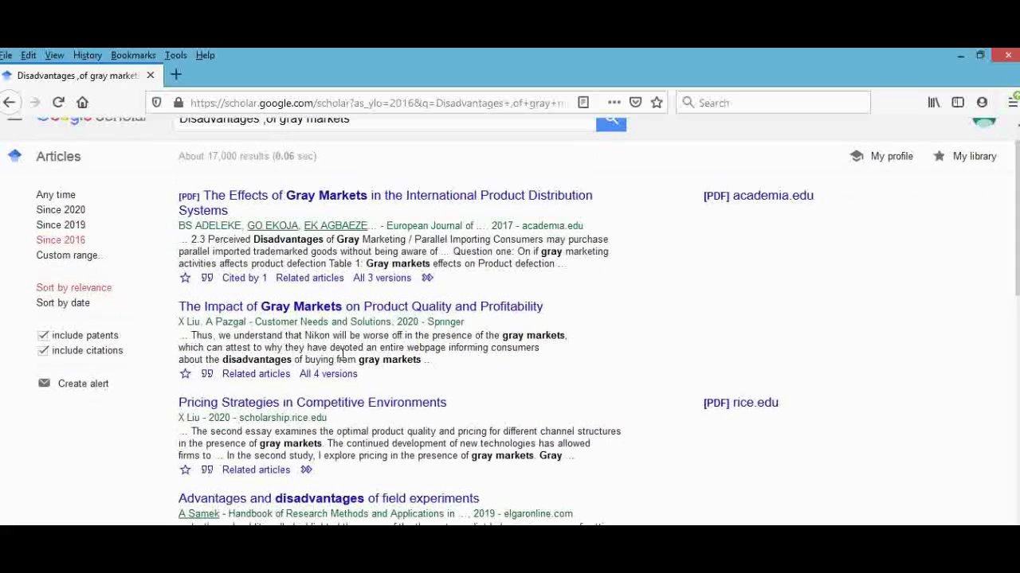
left_click(207, 376)
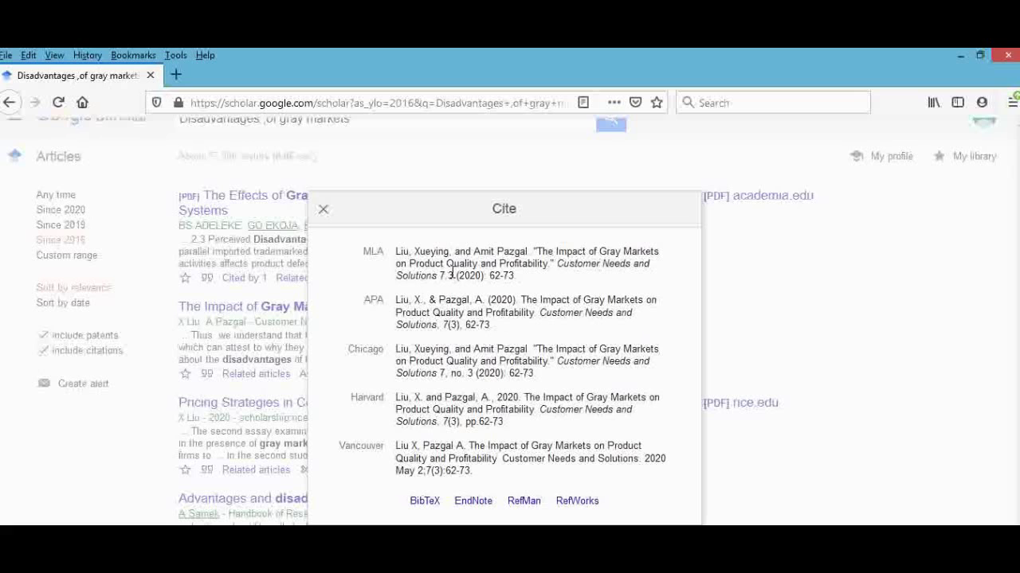
triple_click(502, 332)
triple_click(502, 332)
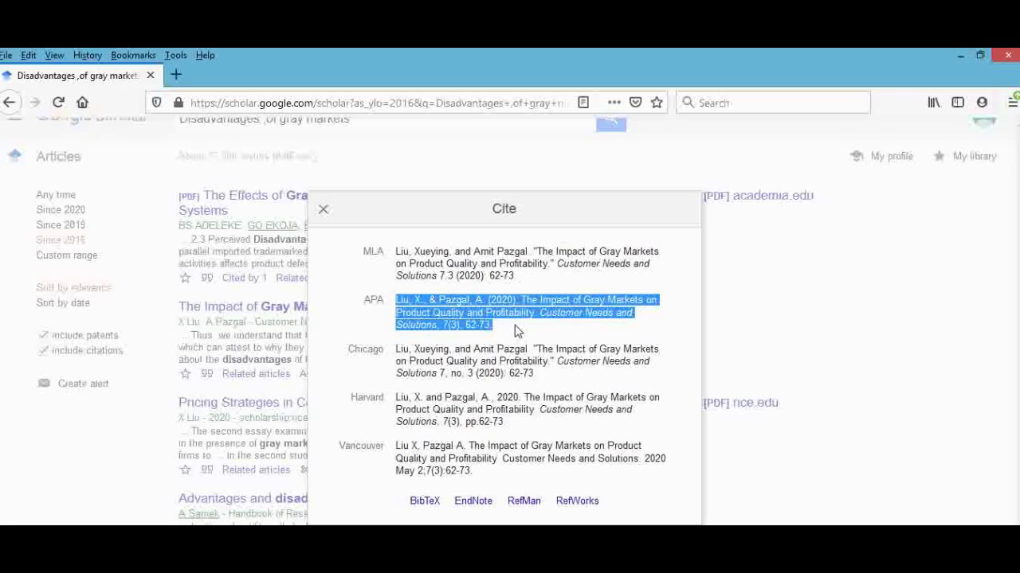
left_click(498, 328)
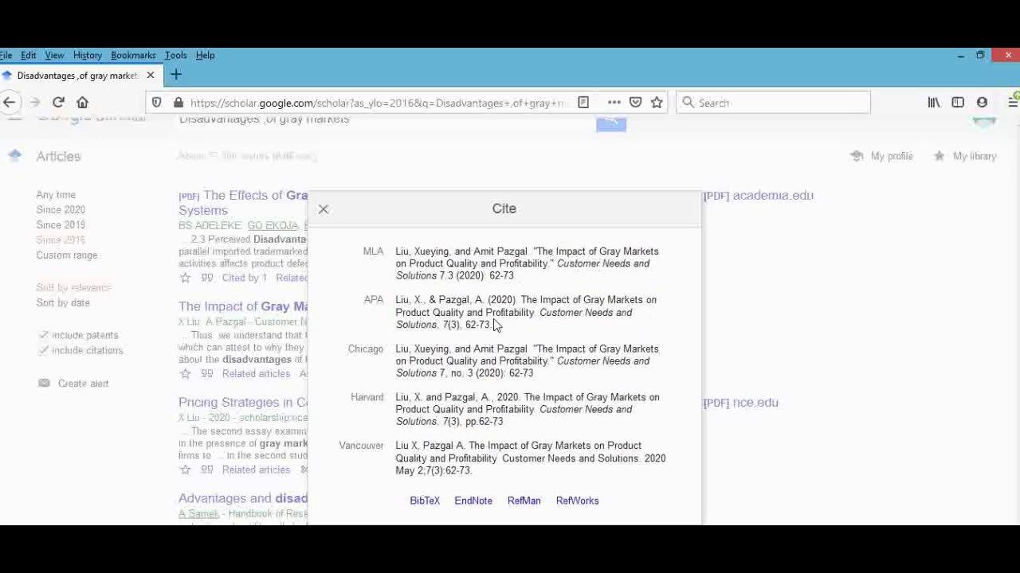
left_click_drag(494, 327, 401, 302)
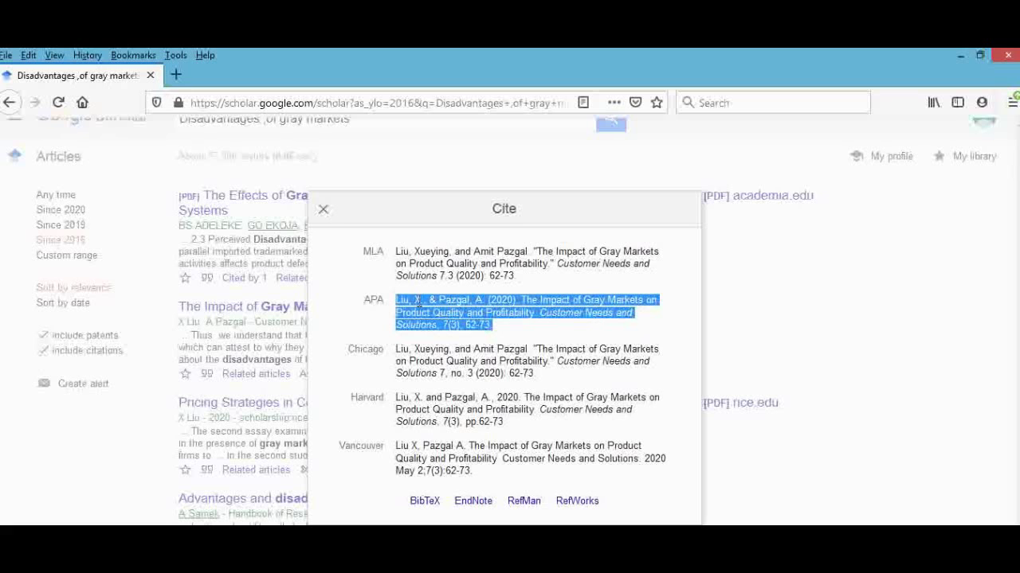
right_click(419, 303)
left_click(451, 313)
Switch to the Word document and paste the copied citation below the solar energy citation, keeping its source formatting
left_click(268, 518)
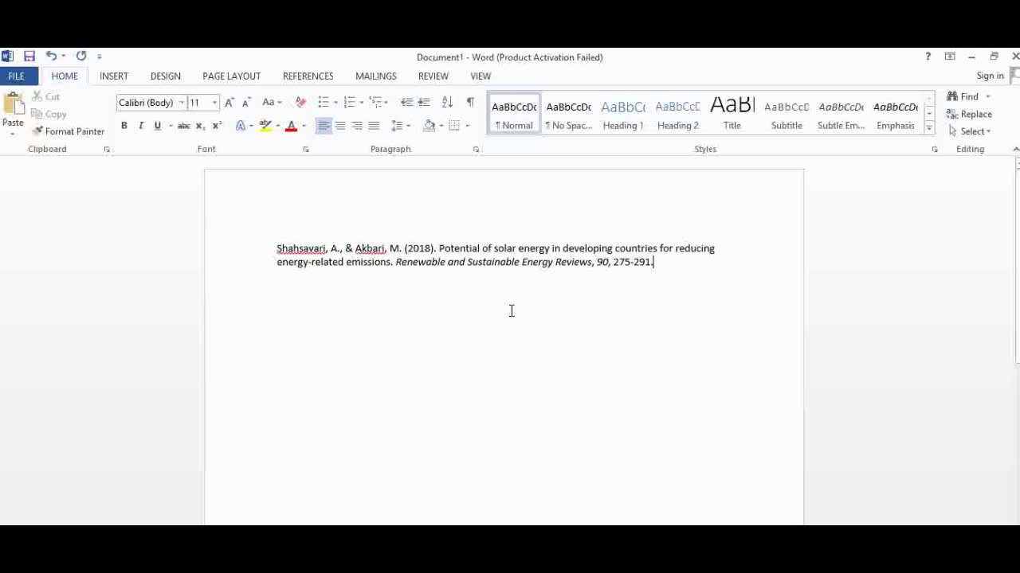
left_click(276, 286)
right_click(278, 294)
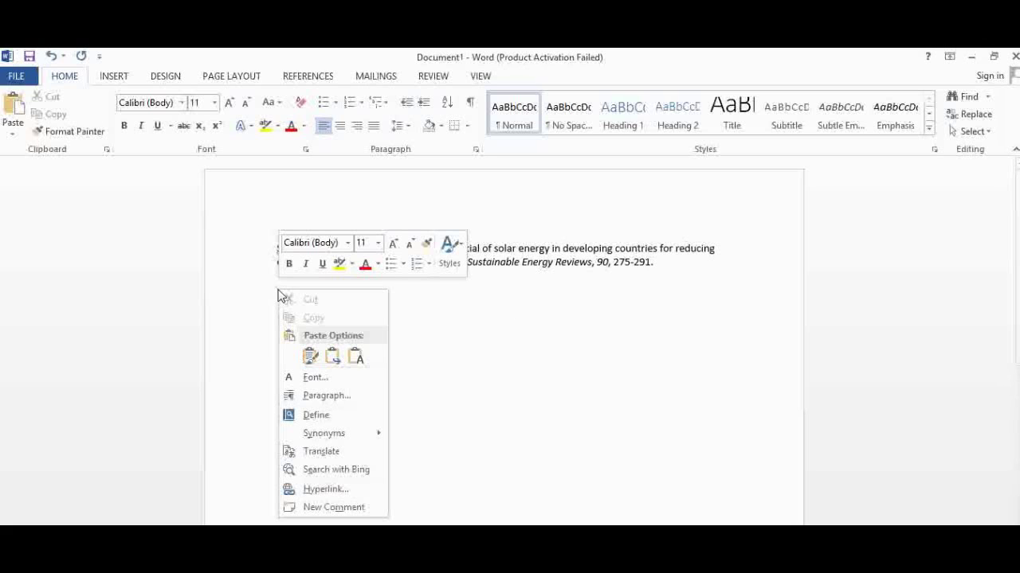
left_click(310, 363)
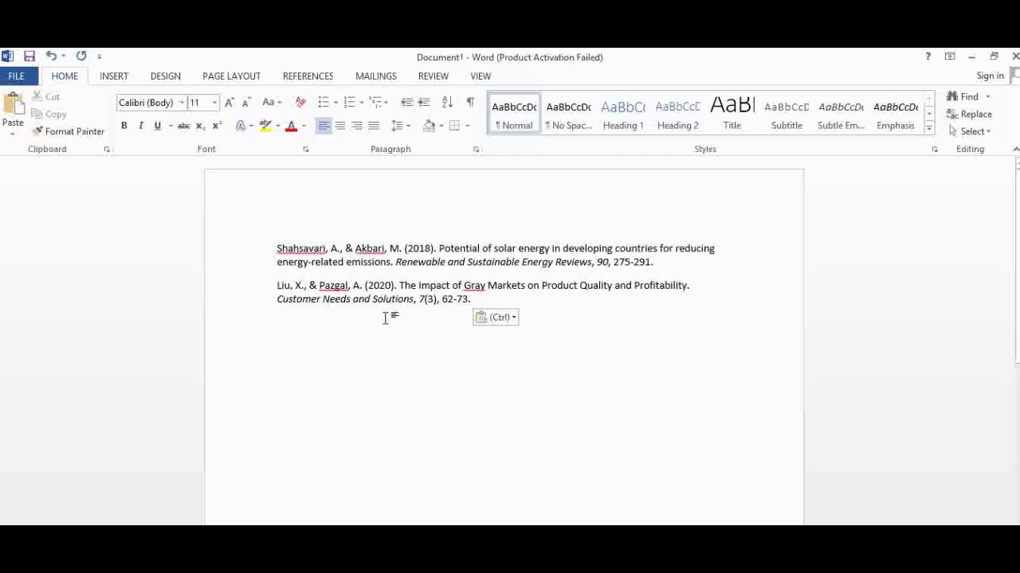
left_click_drag(470, 298, 280, 296)
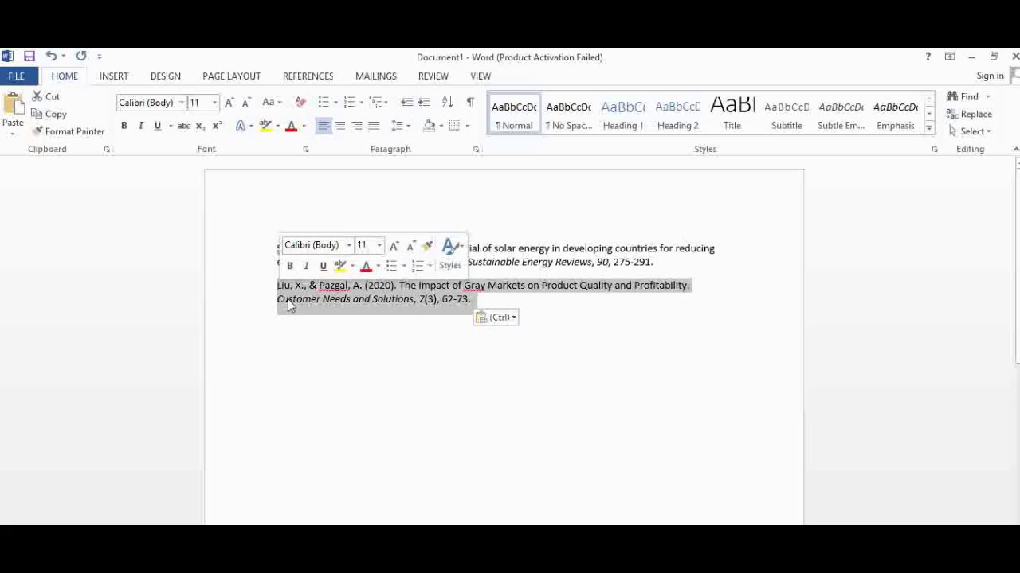
left_click(312, 313)
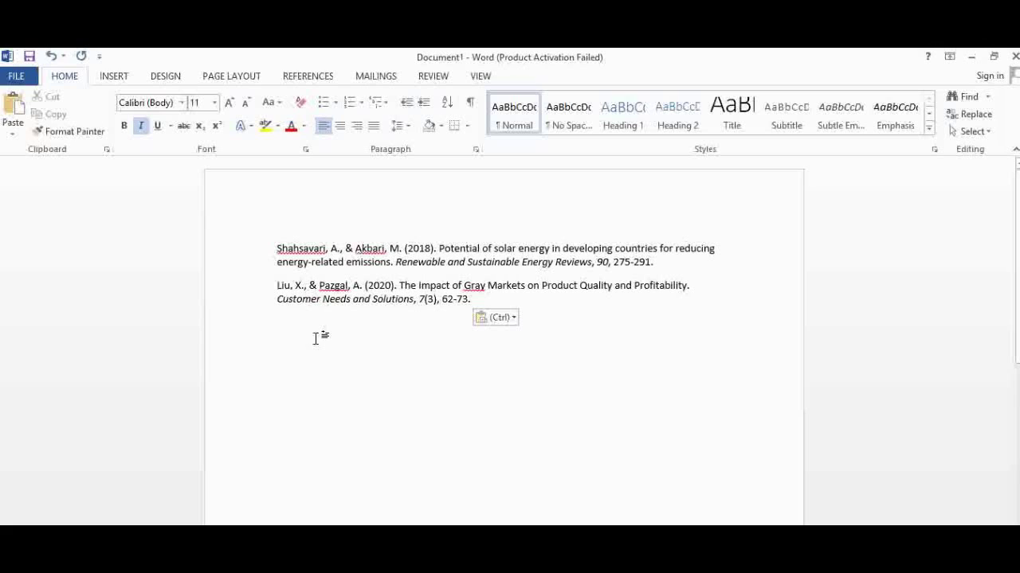
Write "Gray markets have various negative impacts on product quality." on a new line below the gray markets citation
left_click(478, 298)
key("Return")
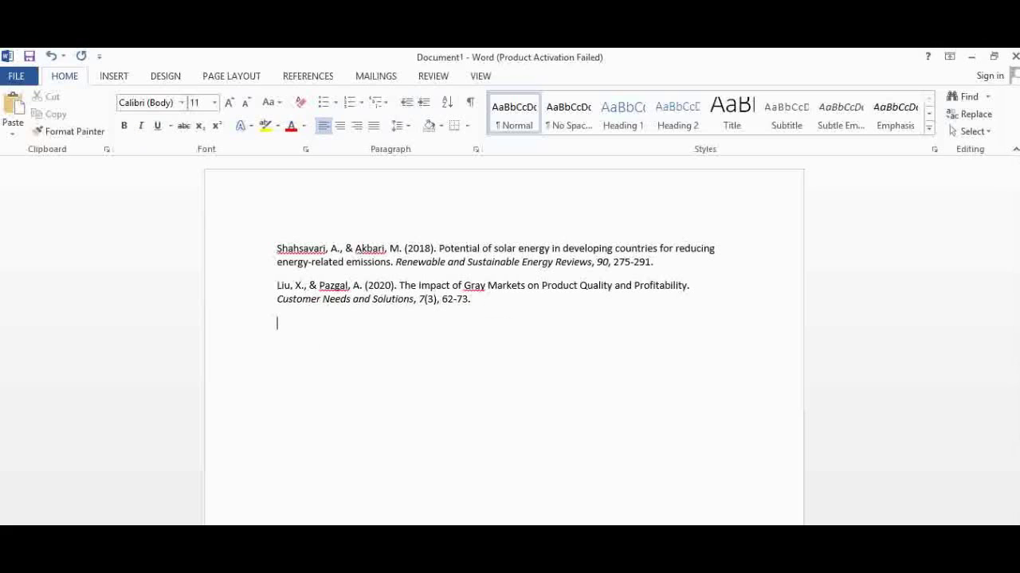
type("Gray markets cause ")
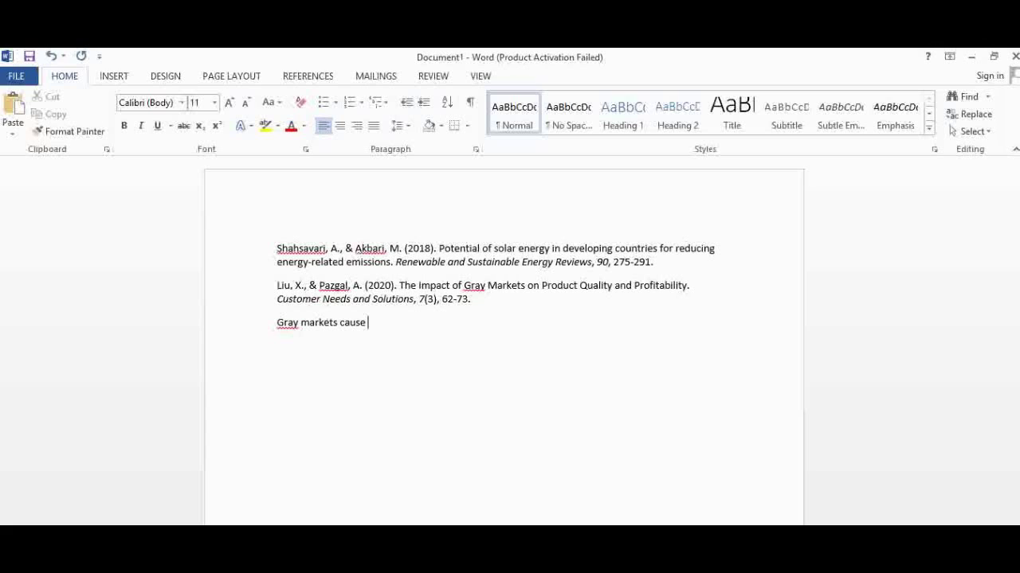
type("varuoiu")
key("BackSpace")
key("BackSpace")
key("BackSpace")
key("BackSpace")
type("ious disadvanta")
key("BackSpace")
key("BackSpace")
key("BackSpace")
key("BackSpace")
key("BackSpace")
key("BackSpace")
key("BackSpace")
key("BackSpace")
key("BackSpace")
key("BackSpace")
key("BackSpace")
key("BackSpace")
key("BackSpace")
key("BackSpace")
key("BackSpace")
key("BackSpace")
key("BackSpace")
key("BackSpace")
key("BackSpace")
key("BackSpace")
type("have various nbegative")
key("BackSpace")
key("BackSpace")
key("BackSpace")
key("BackSpace")
key("BackSpace")
key("BackSpace")
key("BackSpace")
key("BackSpace")
key("BackSpace")
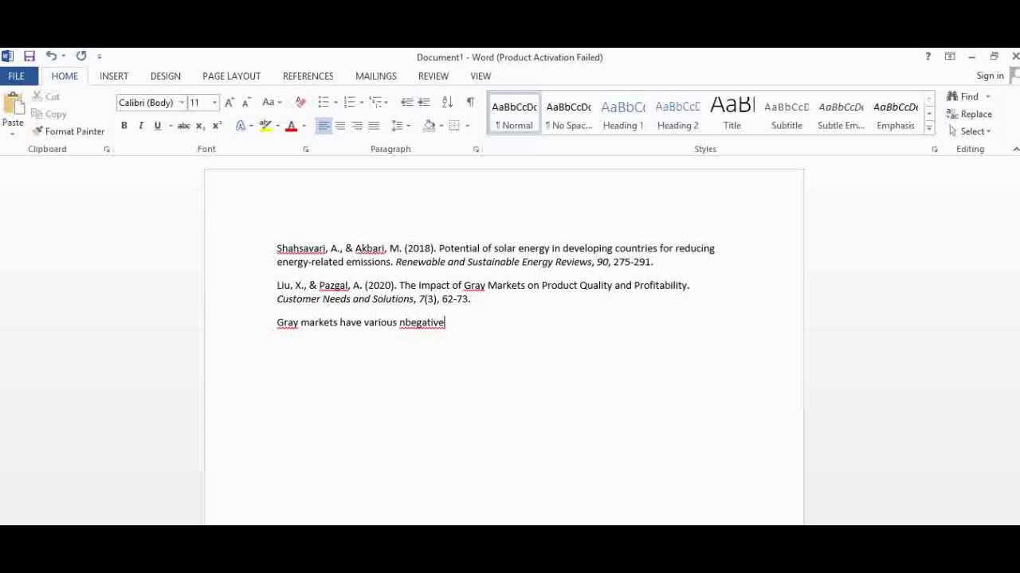
type("egative impav")
key("BackSpace")
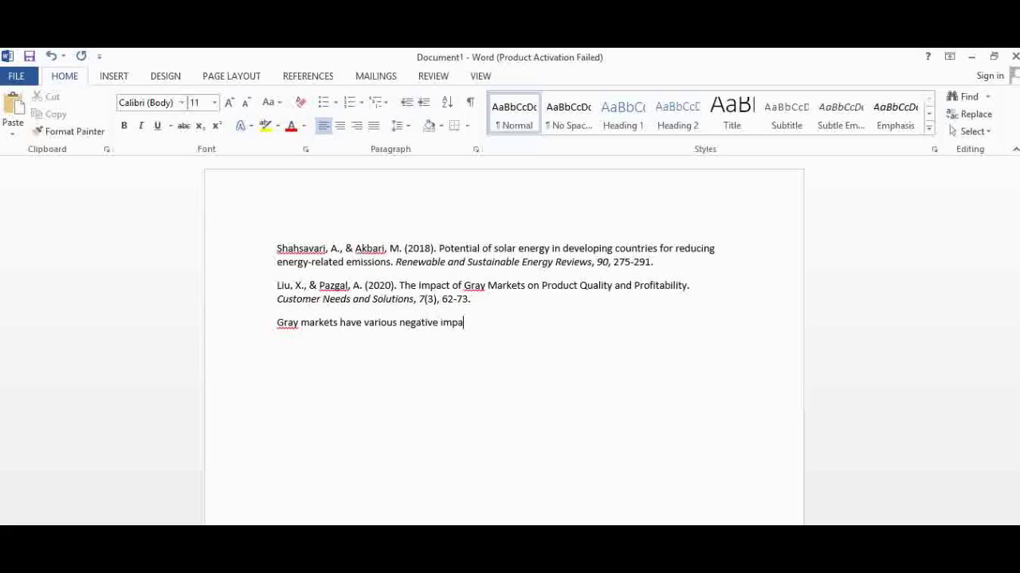
type("cts on product")
key("BackSpace")
key("BackSpace")
key("BackSpace")
key("BackSpace")
type("uct quality.")
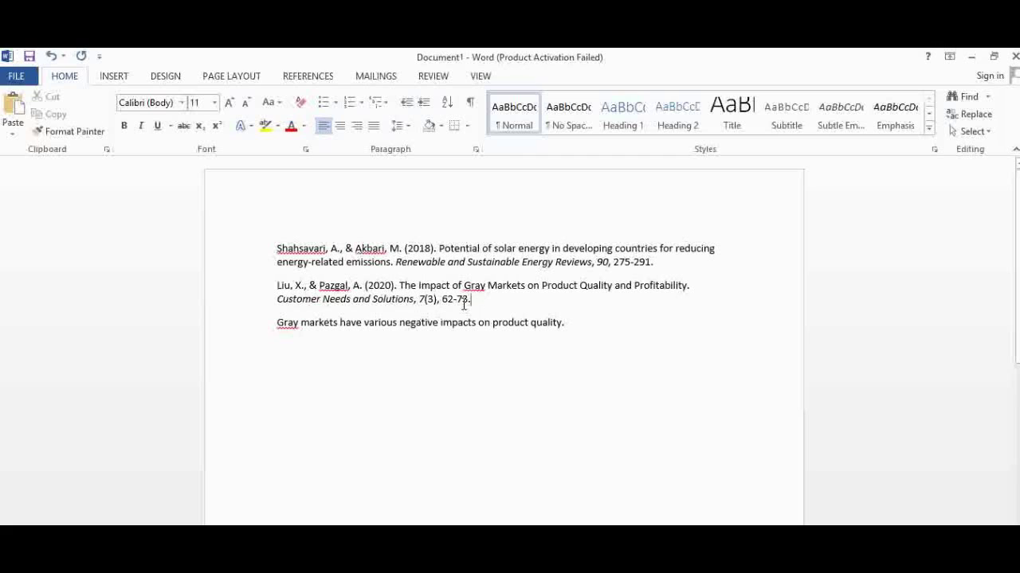
Replace the sentence's final period with a parenthetical in-text citation giving both authors' surnames, joined by "&", and the year 2020
left_click_drag(468, 300, 283, 292)
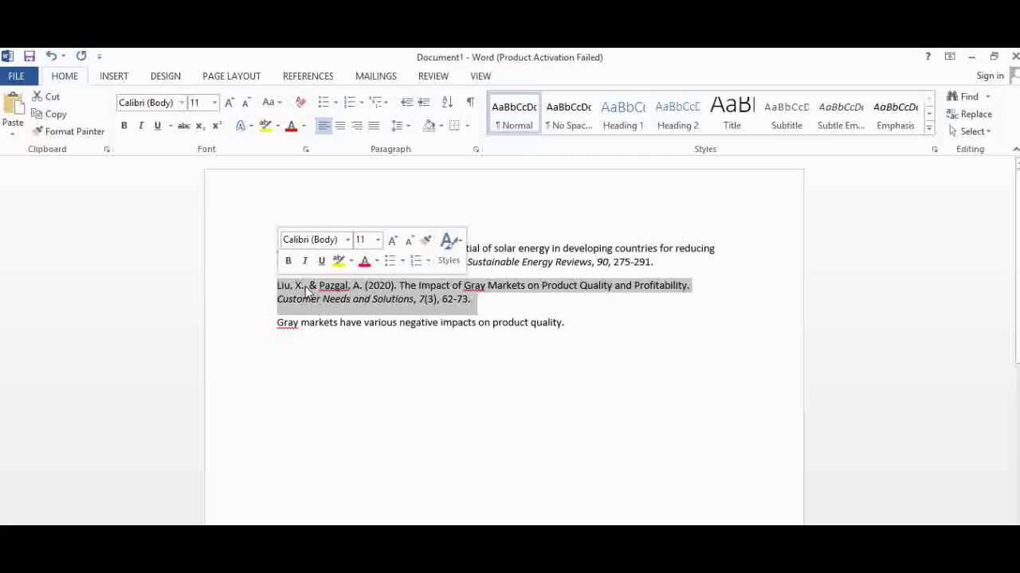
left_click(389, 326)
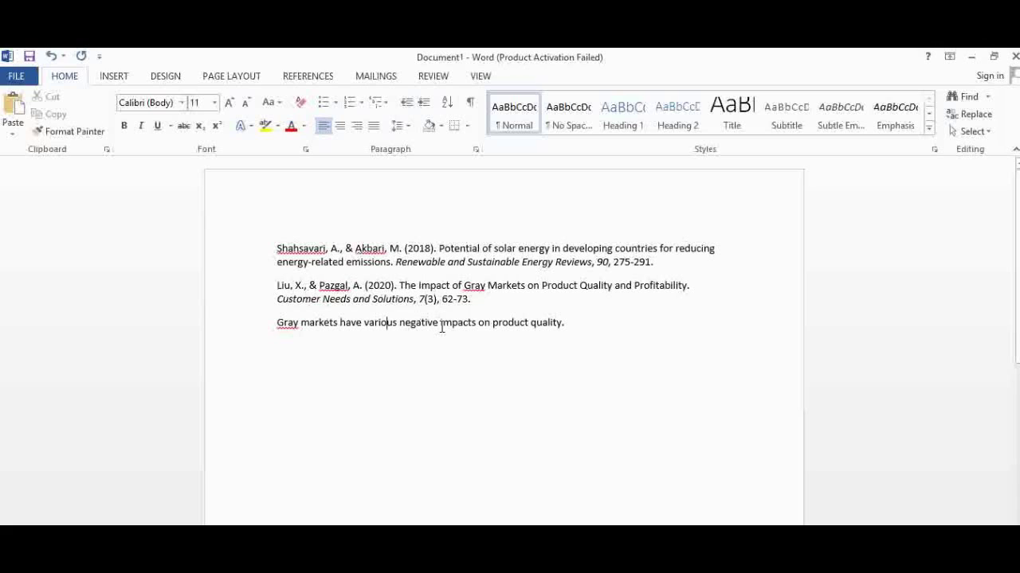
left_click(565, 323)
key("BackSpace")
type("(")
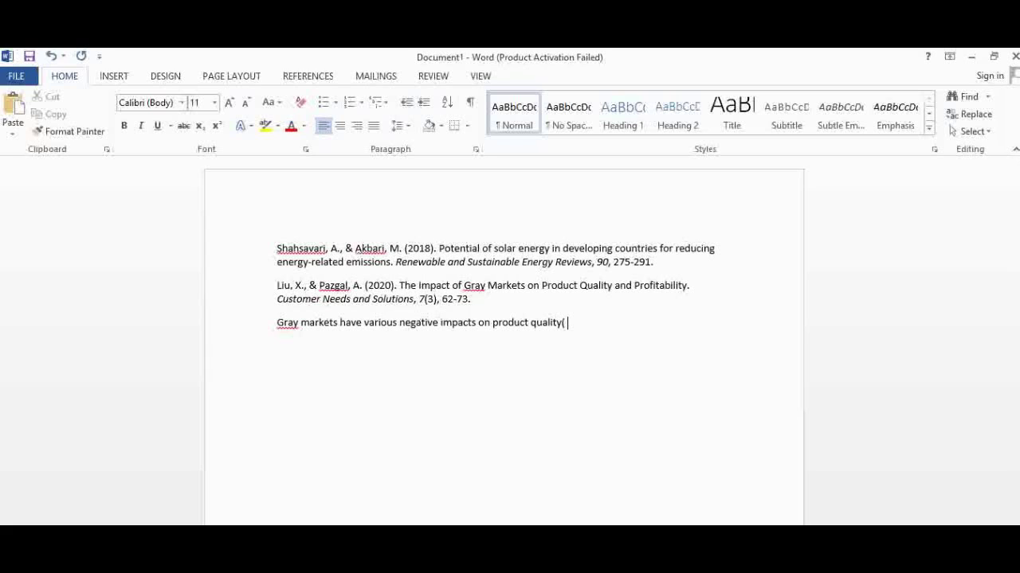
type(" Liu")
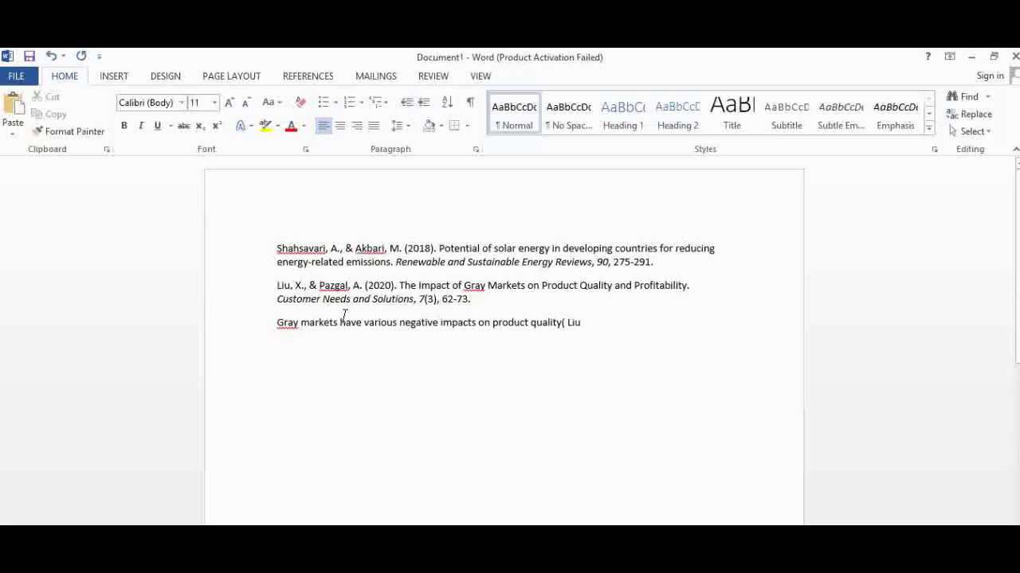
type("&")
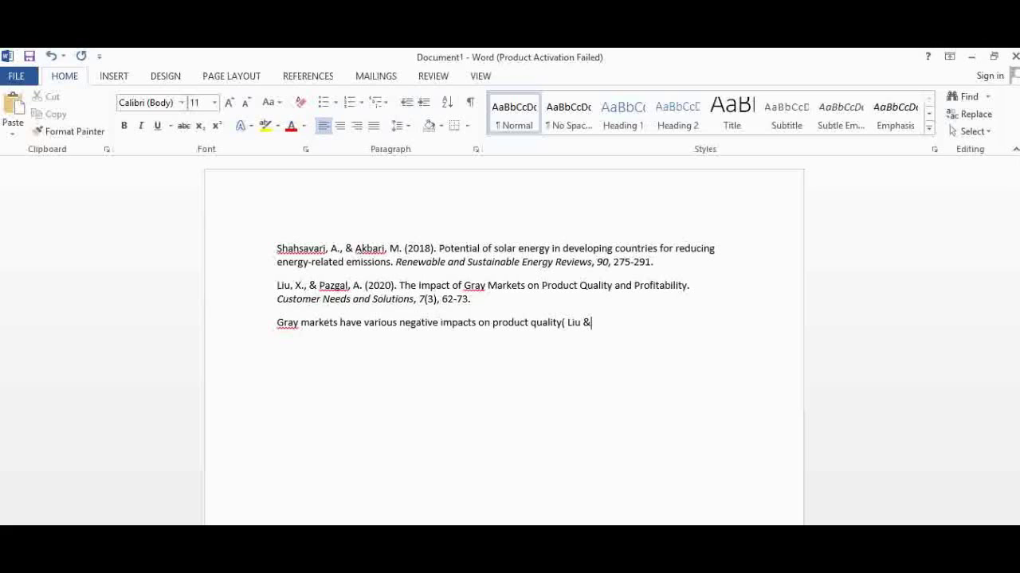
type(" Pazgal, 2020)")
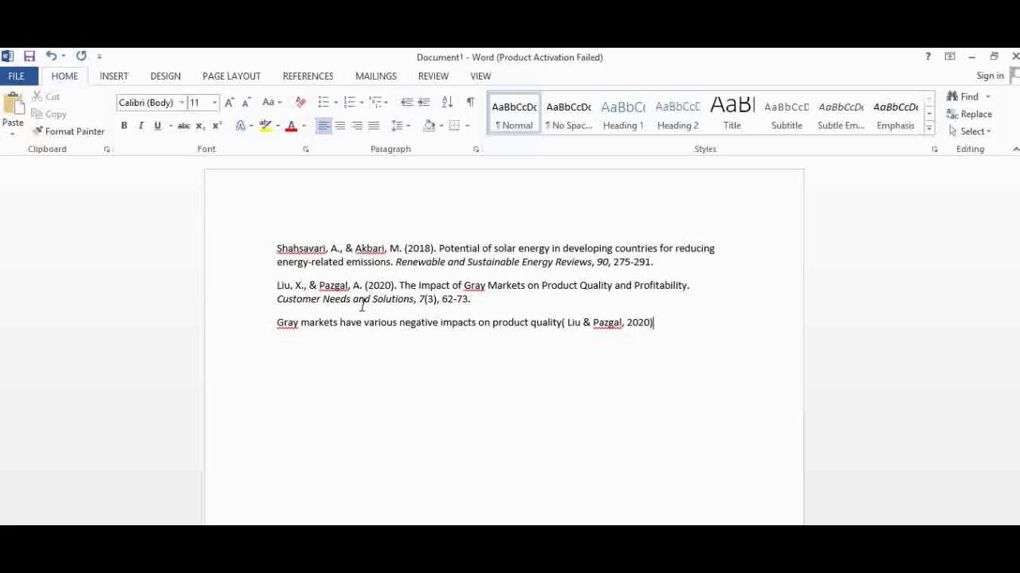
Ignore all spelling flags on the second author's surname and accept the suggested space between "quality" and the opening parenthesis
left_click(604, 325)
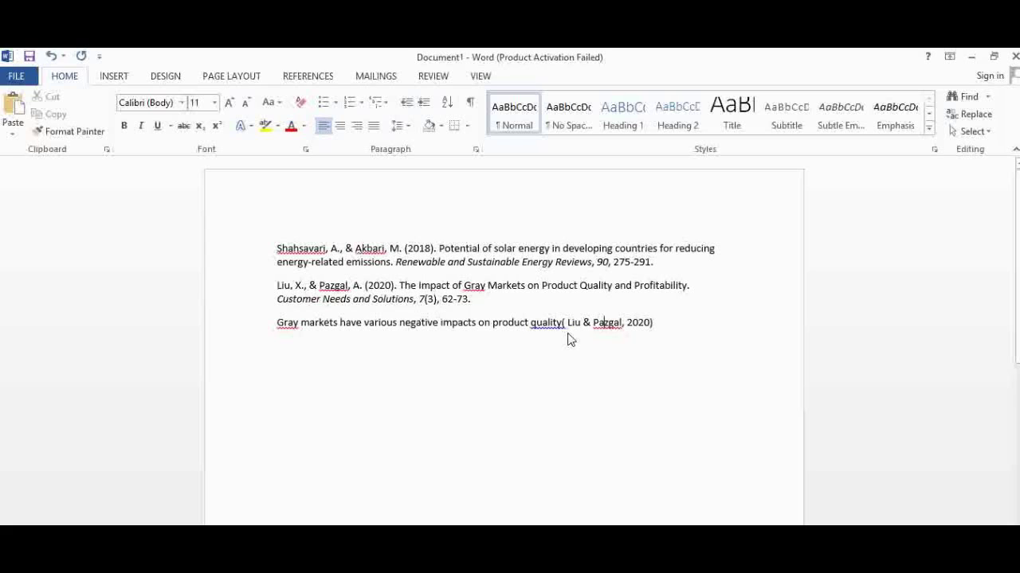
right_click(620, 327)
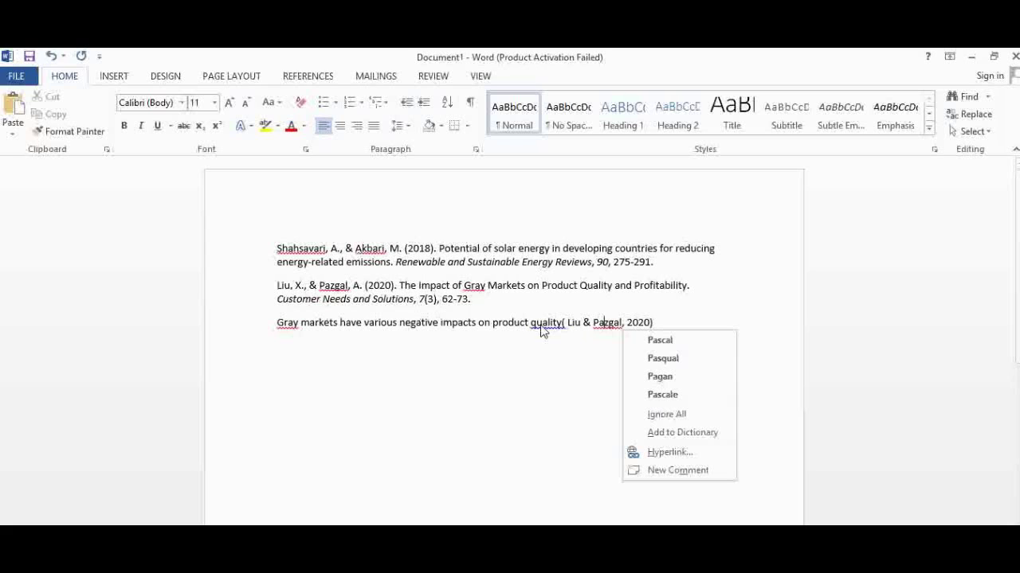
left_click(655, 417)
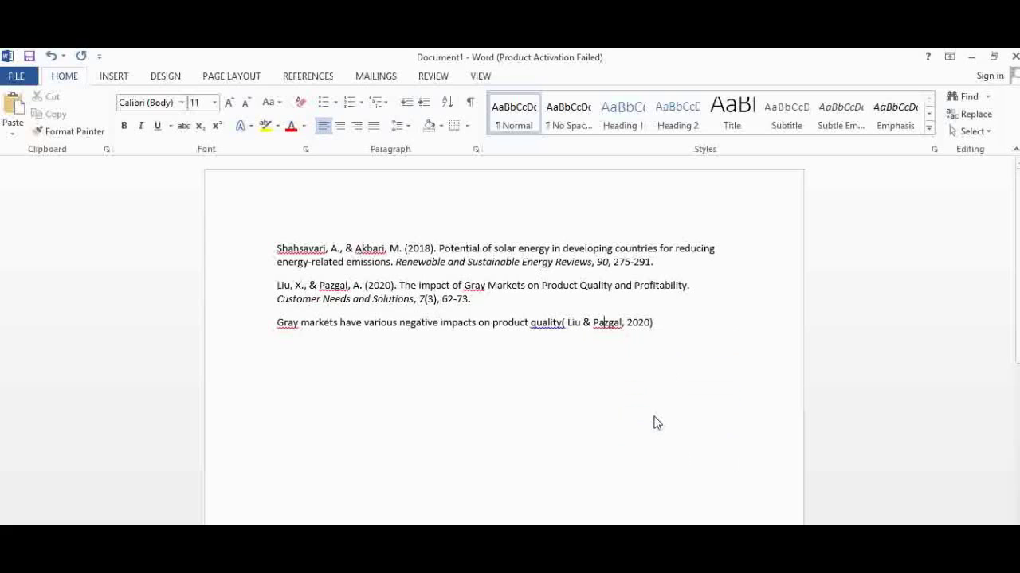
right_click(544, 326)
left_click(582, 347)
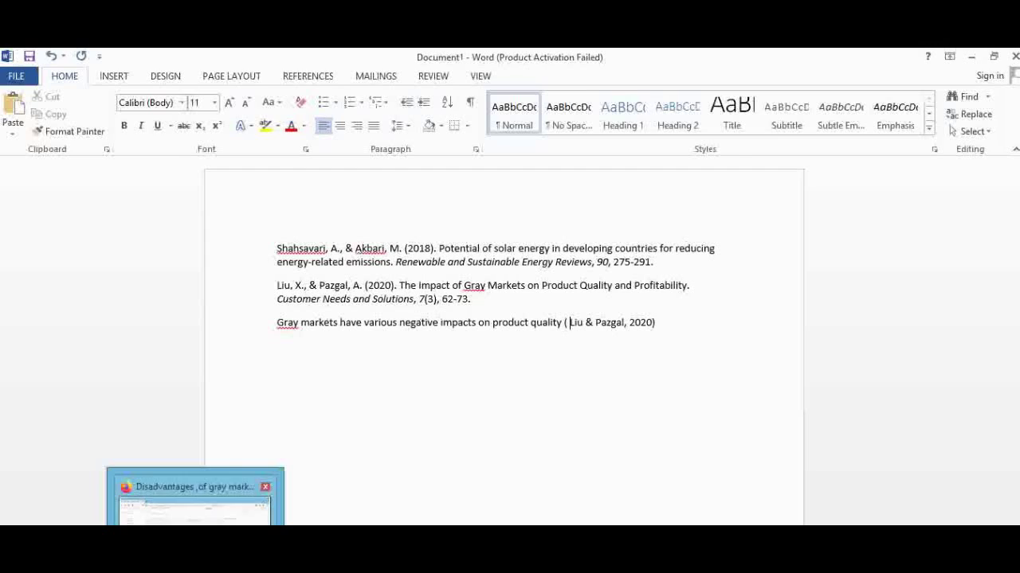
Switch back to the article's citation window in Firefox
left_click(195, 498)
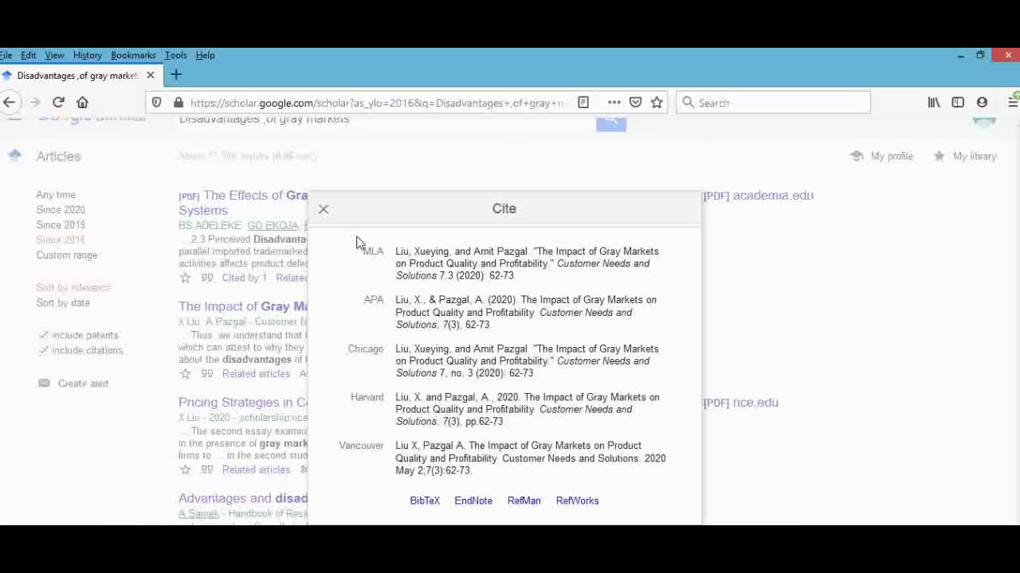